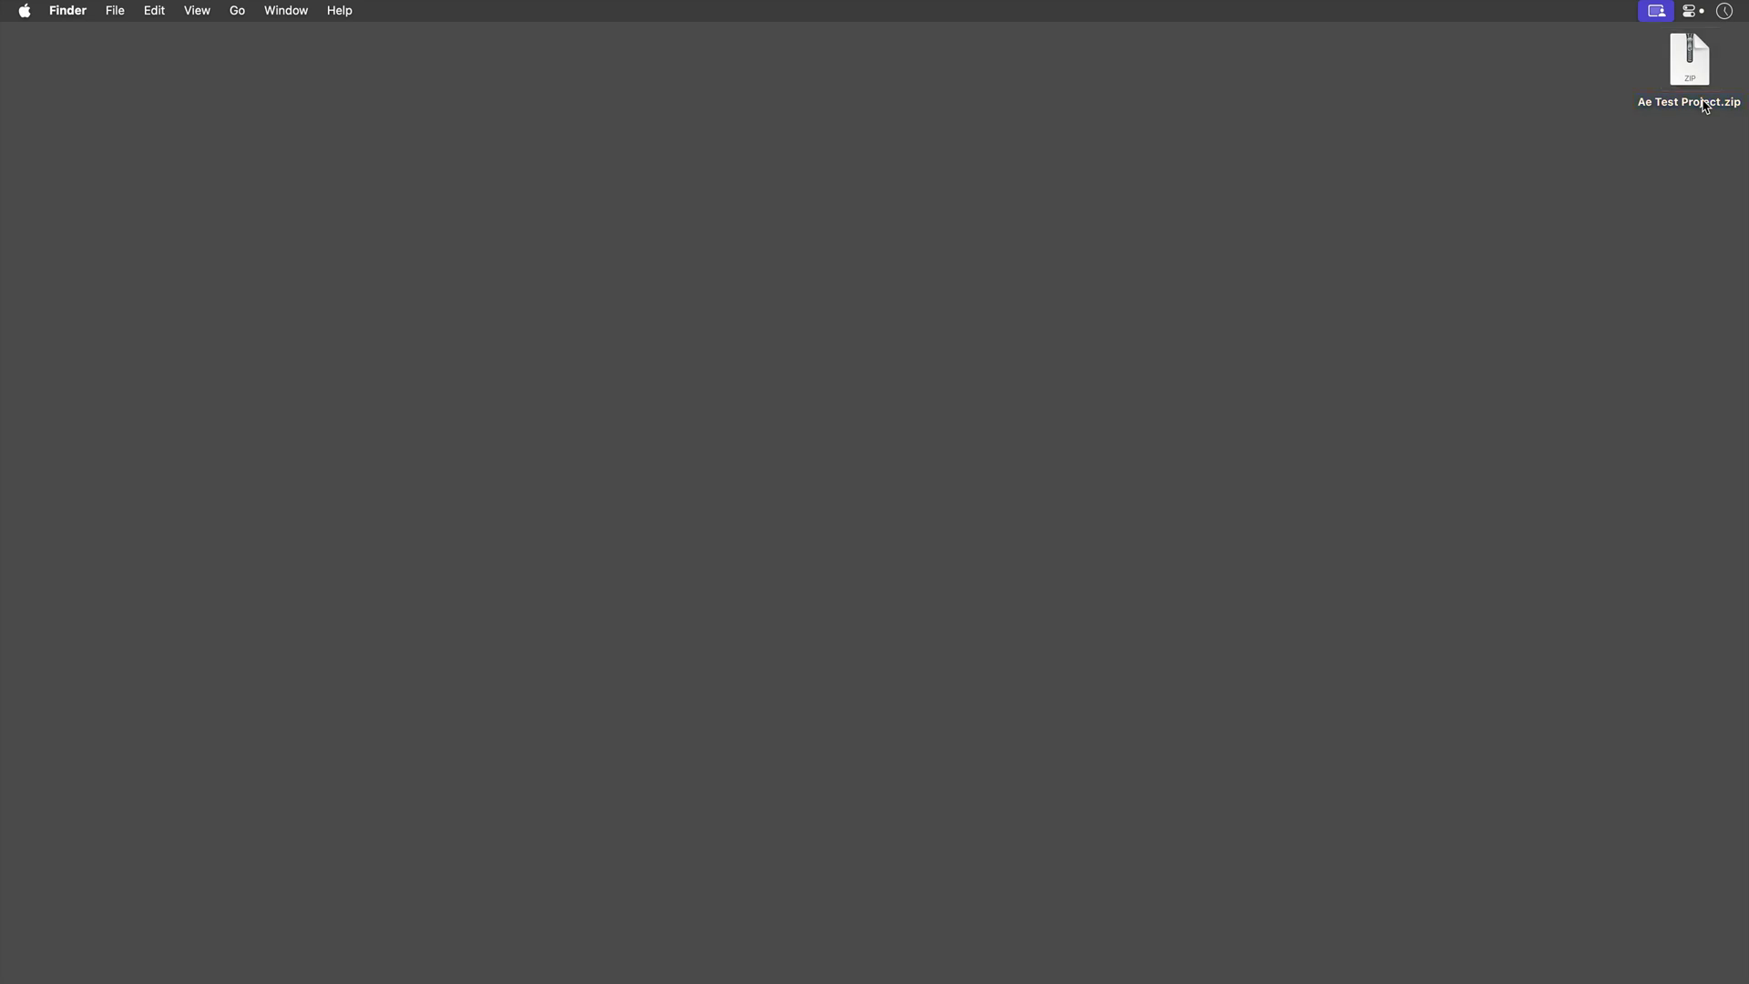
# Unzip Ae Test Project.zip onto the desktop and open the extracted Ae Cubism.aep in After Effects.
pyautogui.doubleClick(1680, 79)
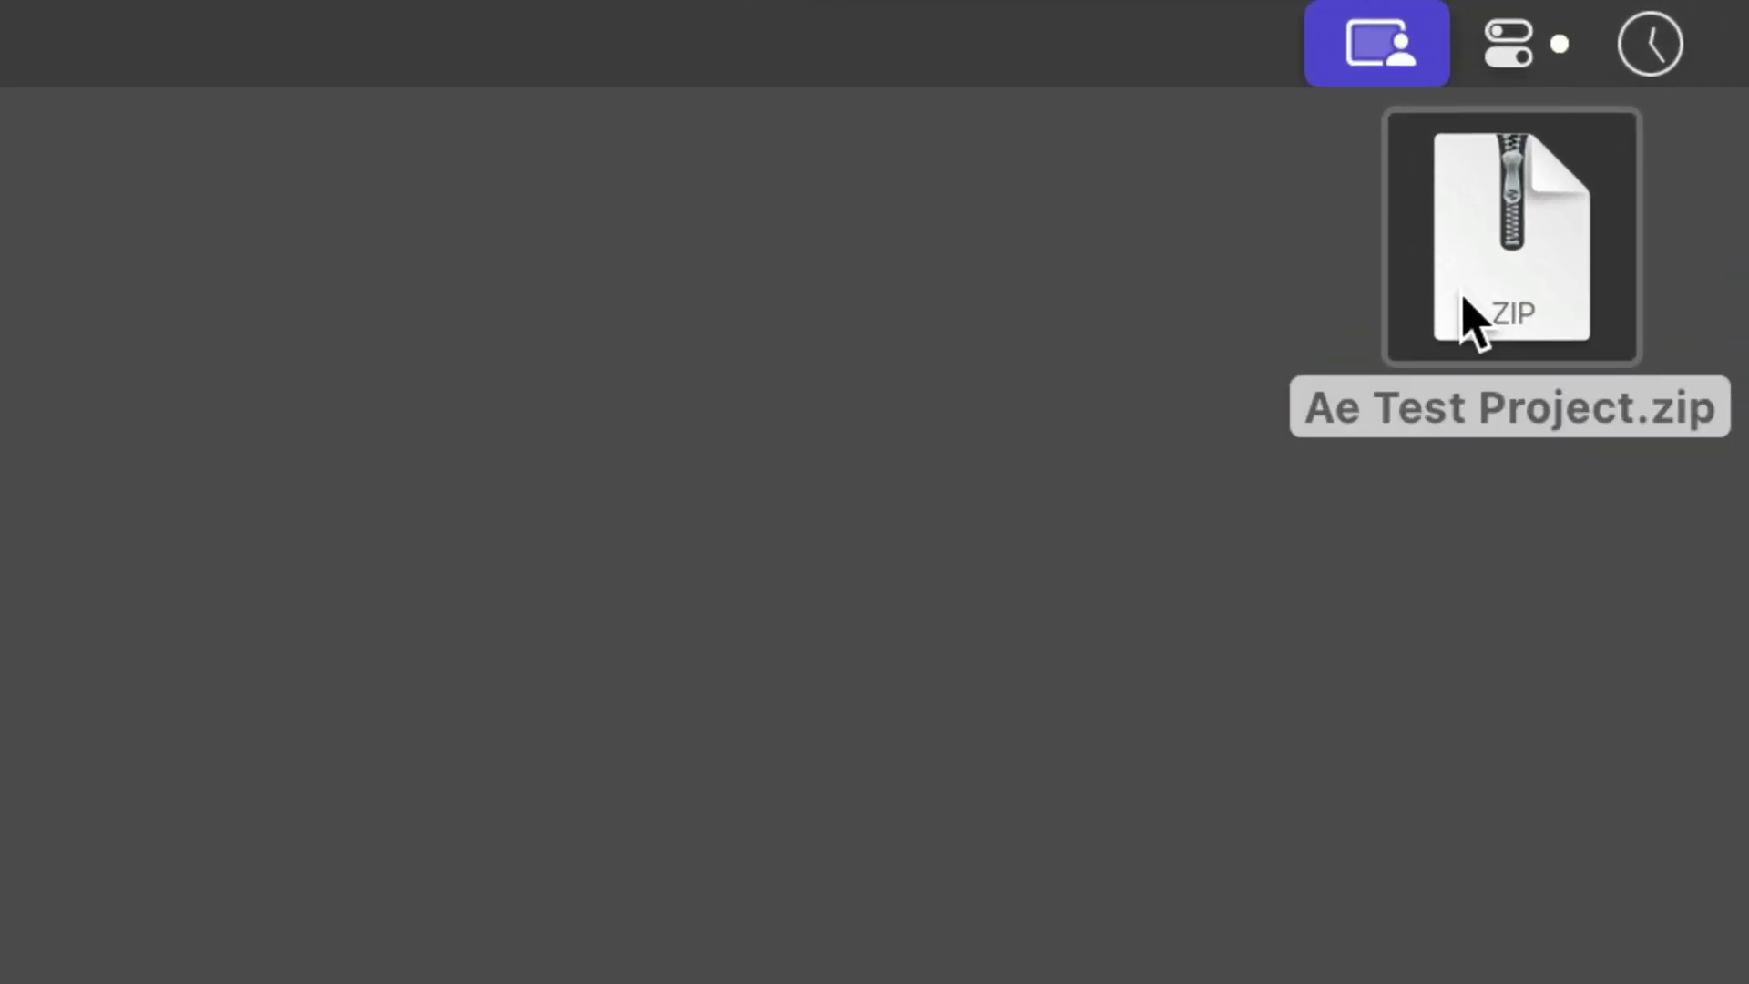
pyautogui.moveTo(1477, 343); pyautogui.dragTo(1476, 665)
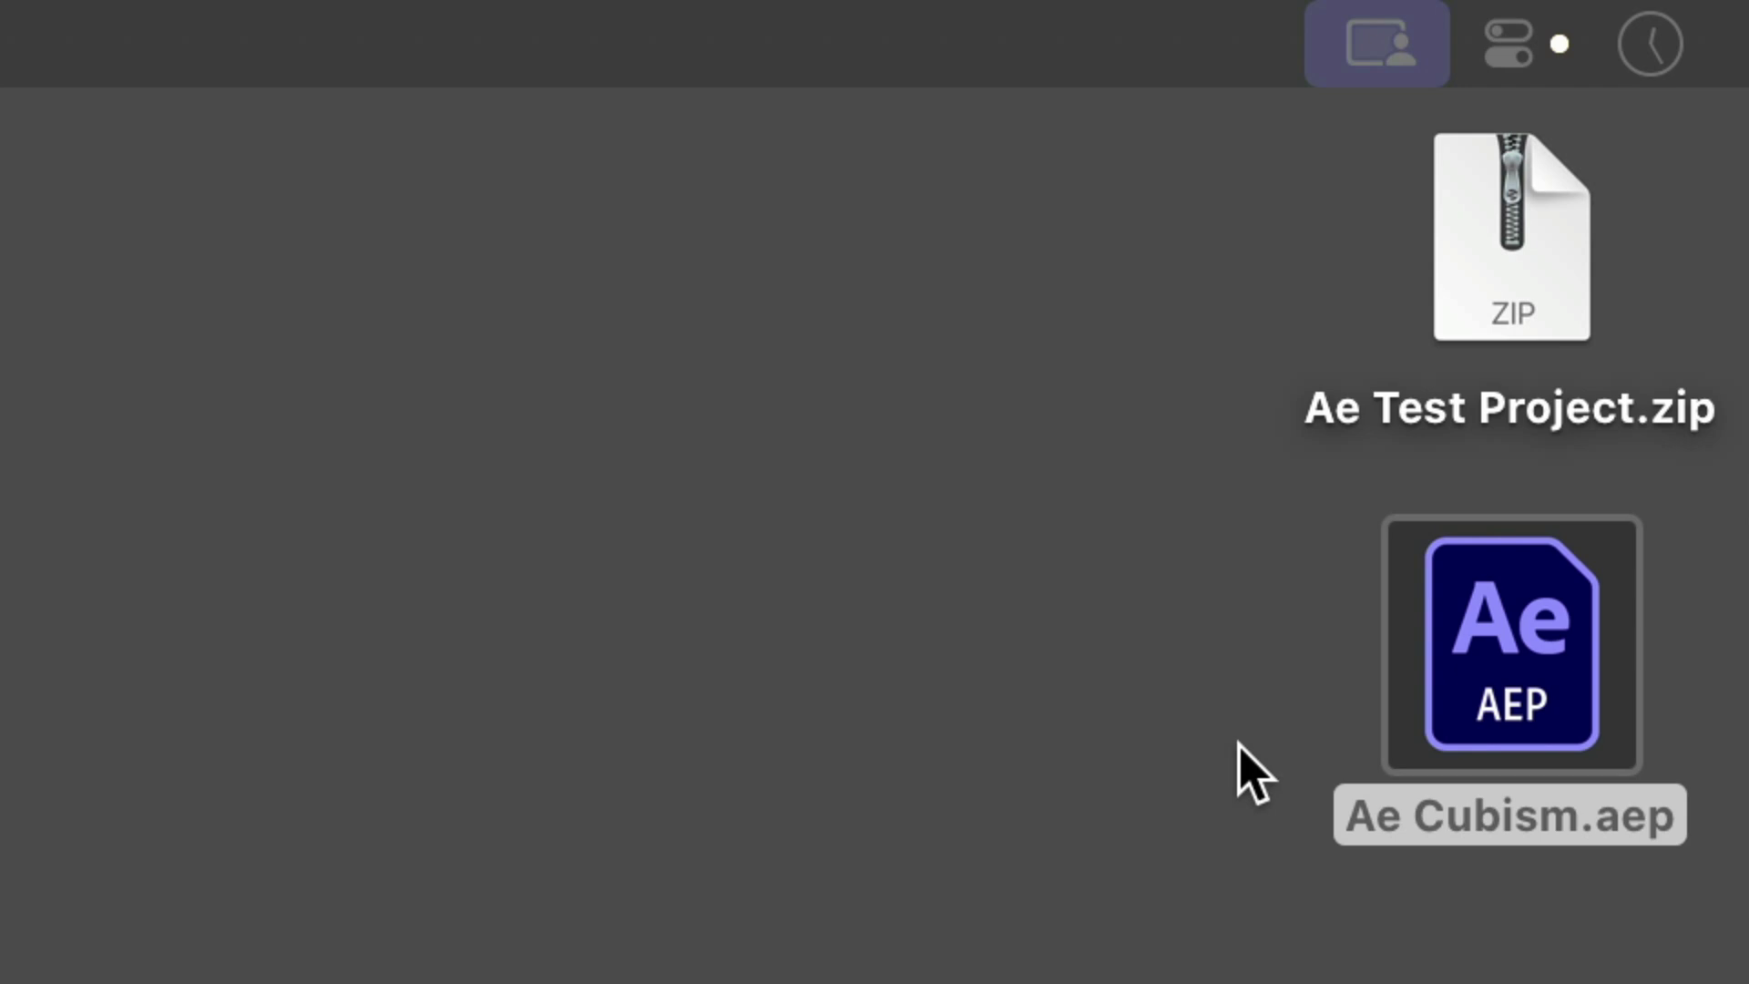
pyautogui.click(1516, 685)
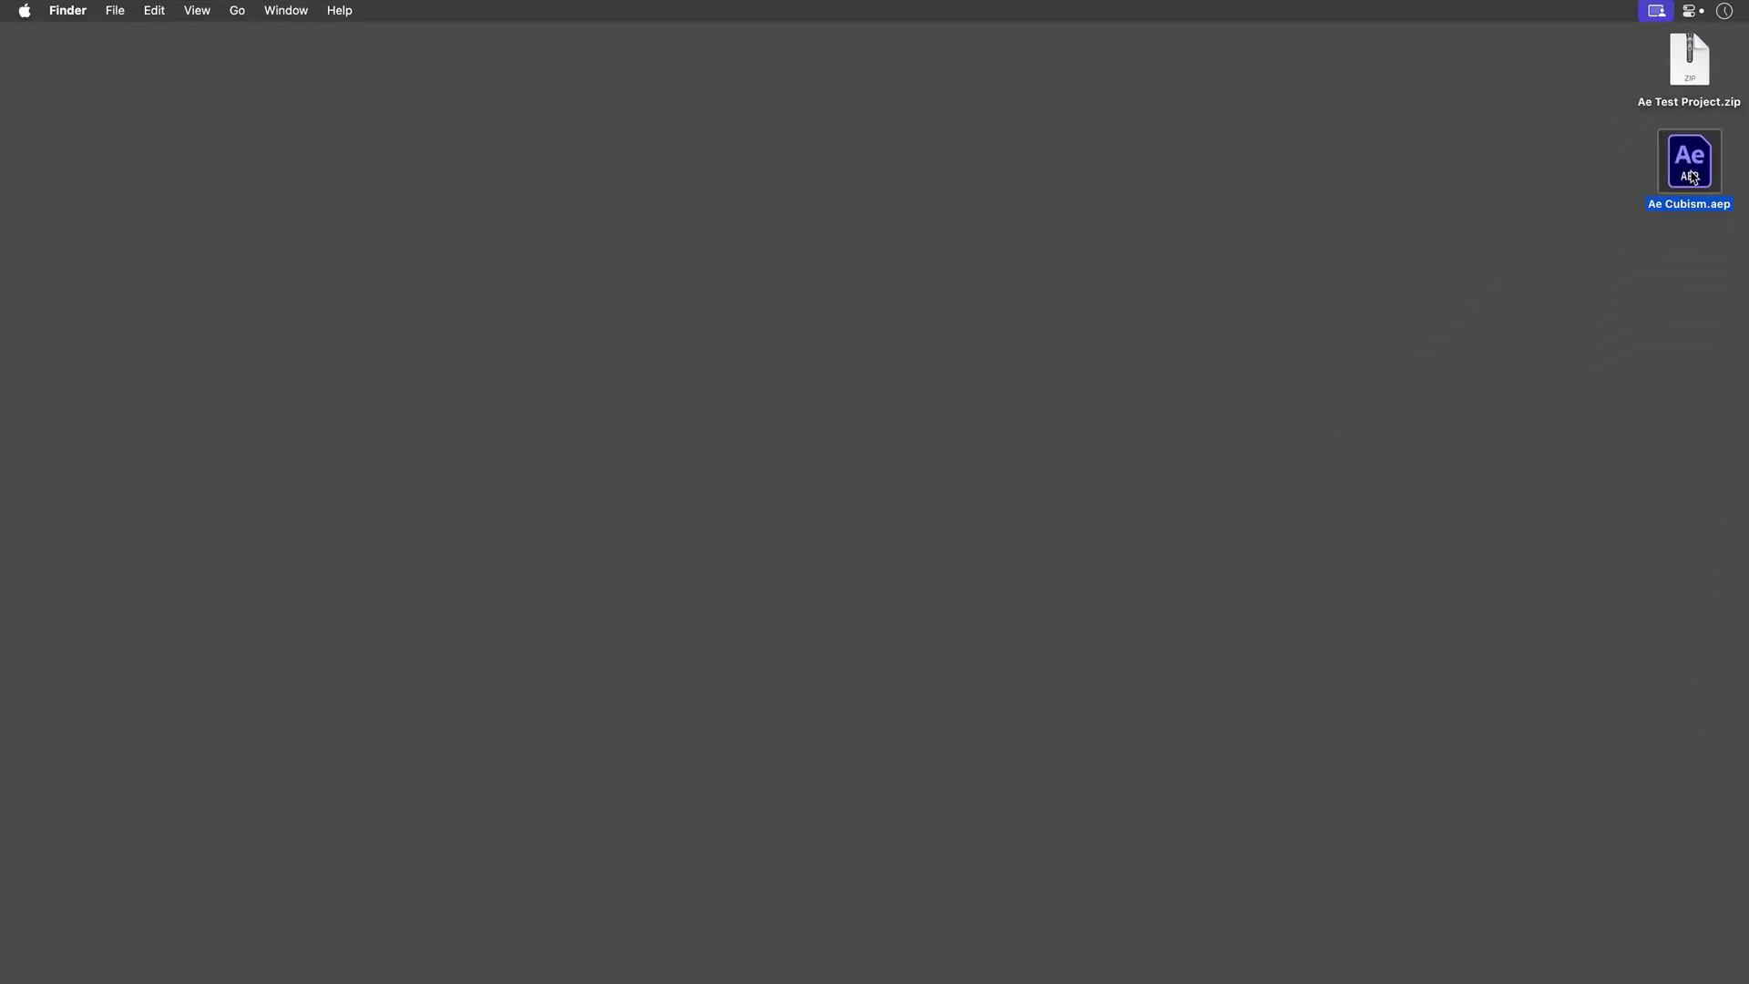
pyautogui.doubleClick(1692, 176)
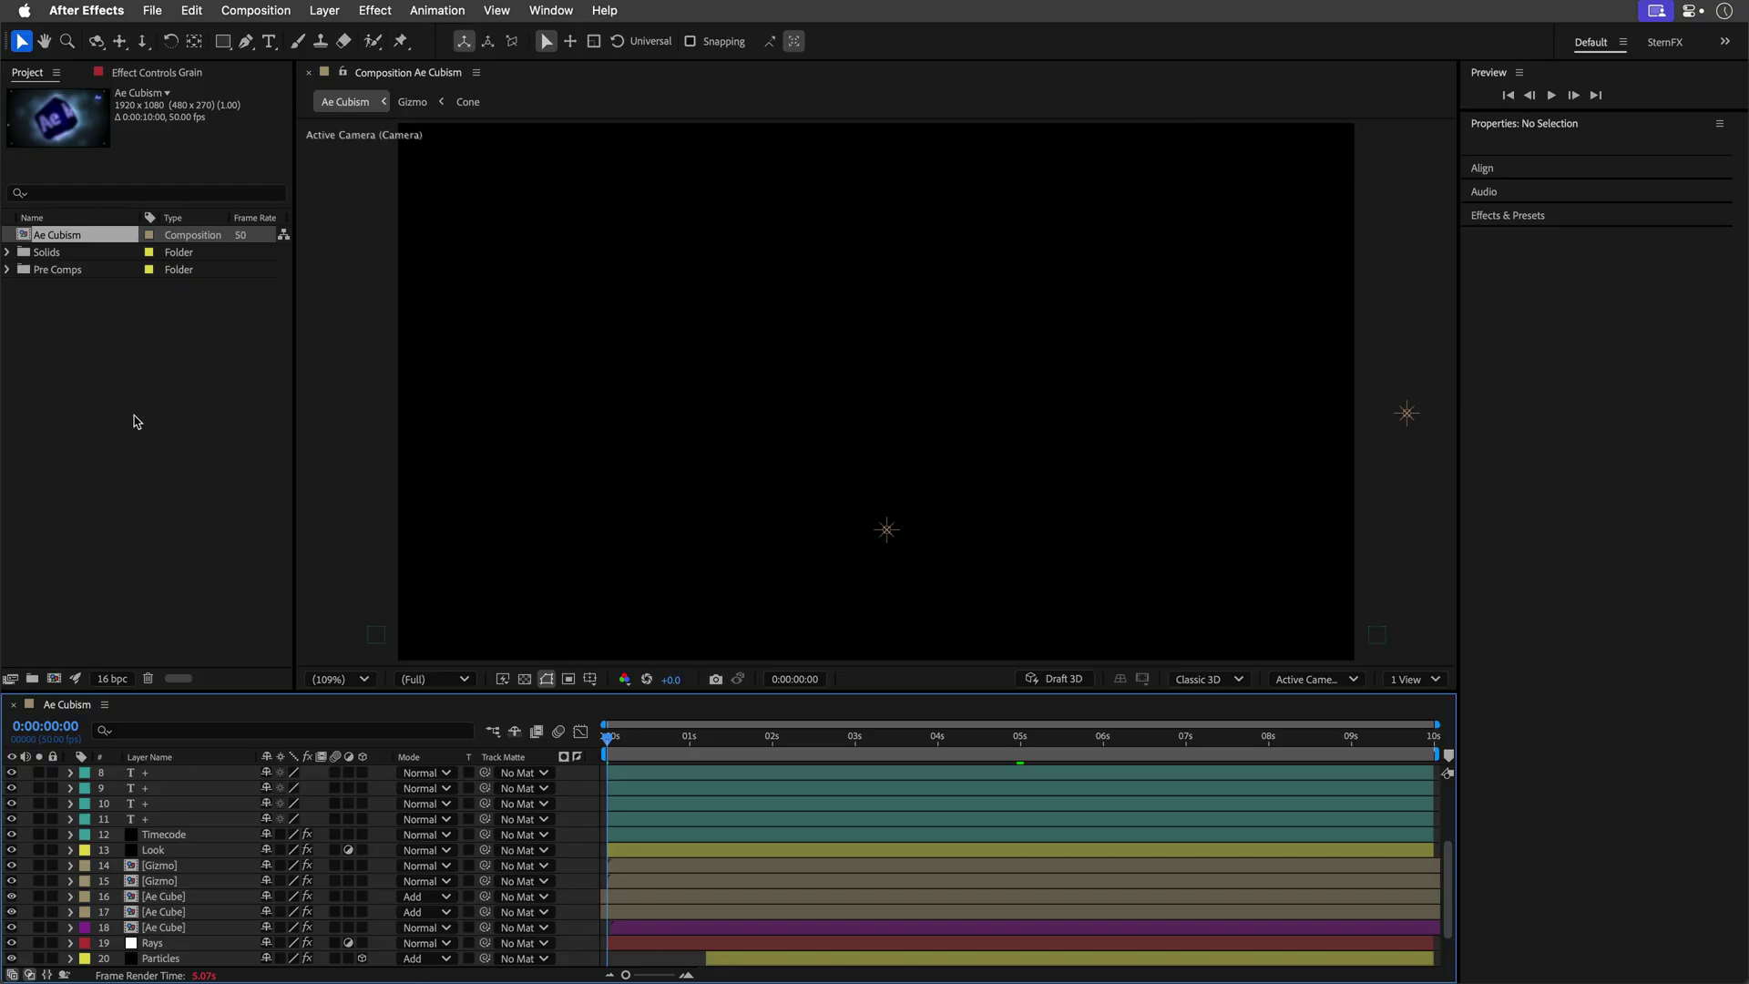
# Expand the Pre Comps and Solids folders in the Project panel to browse them, then collapse them.
pyautogui.click(6, 271)
pyautogui.click(9, 252)
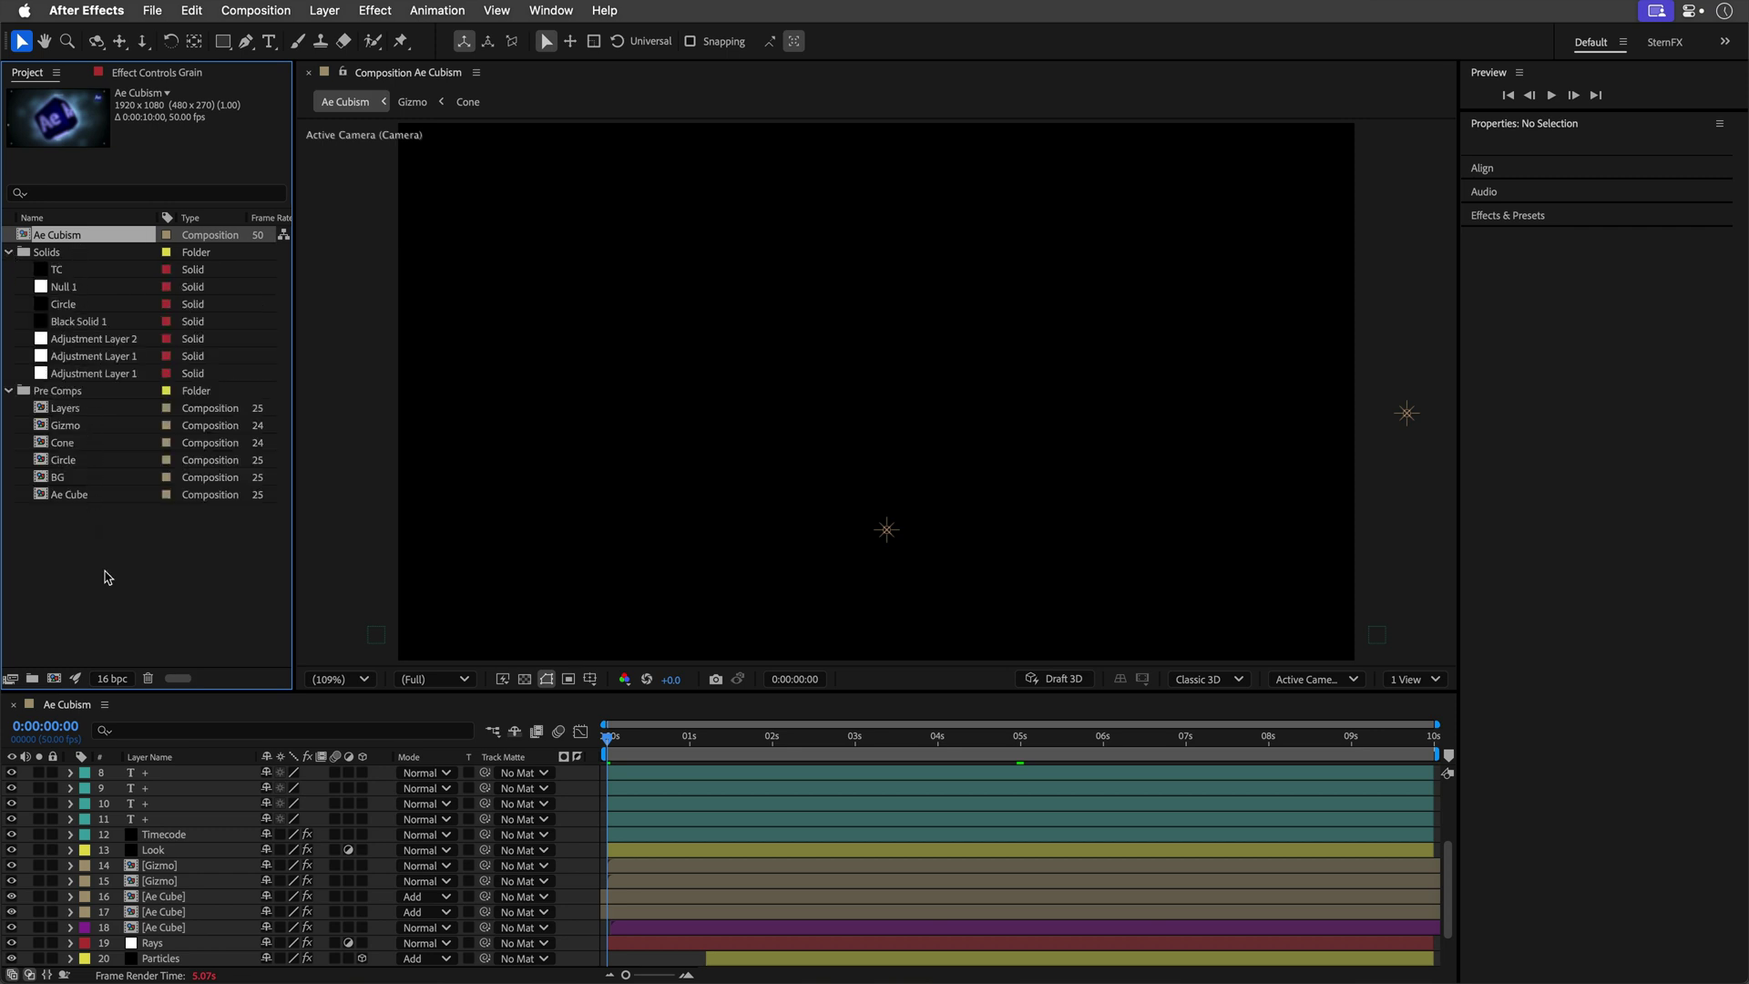
pyautogui.click(9, 252)
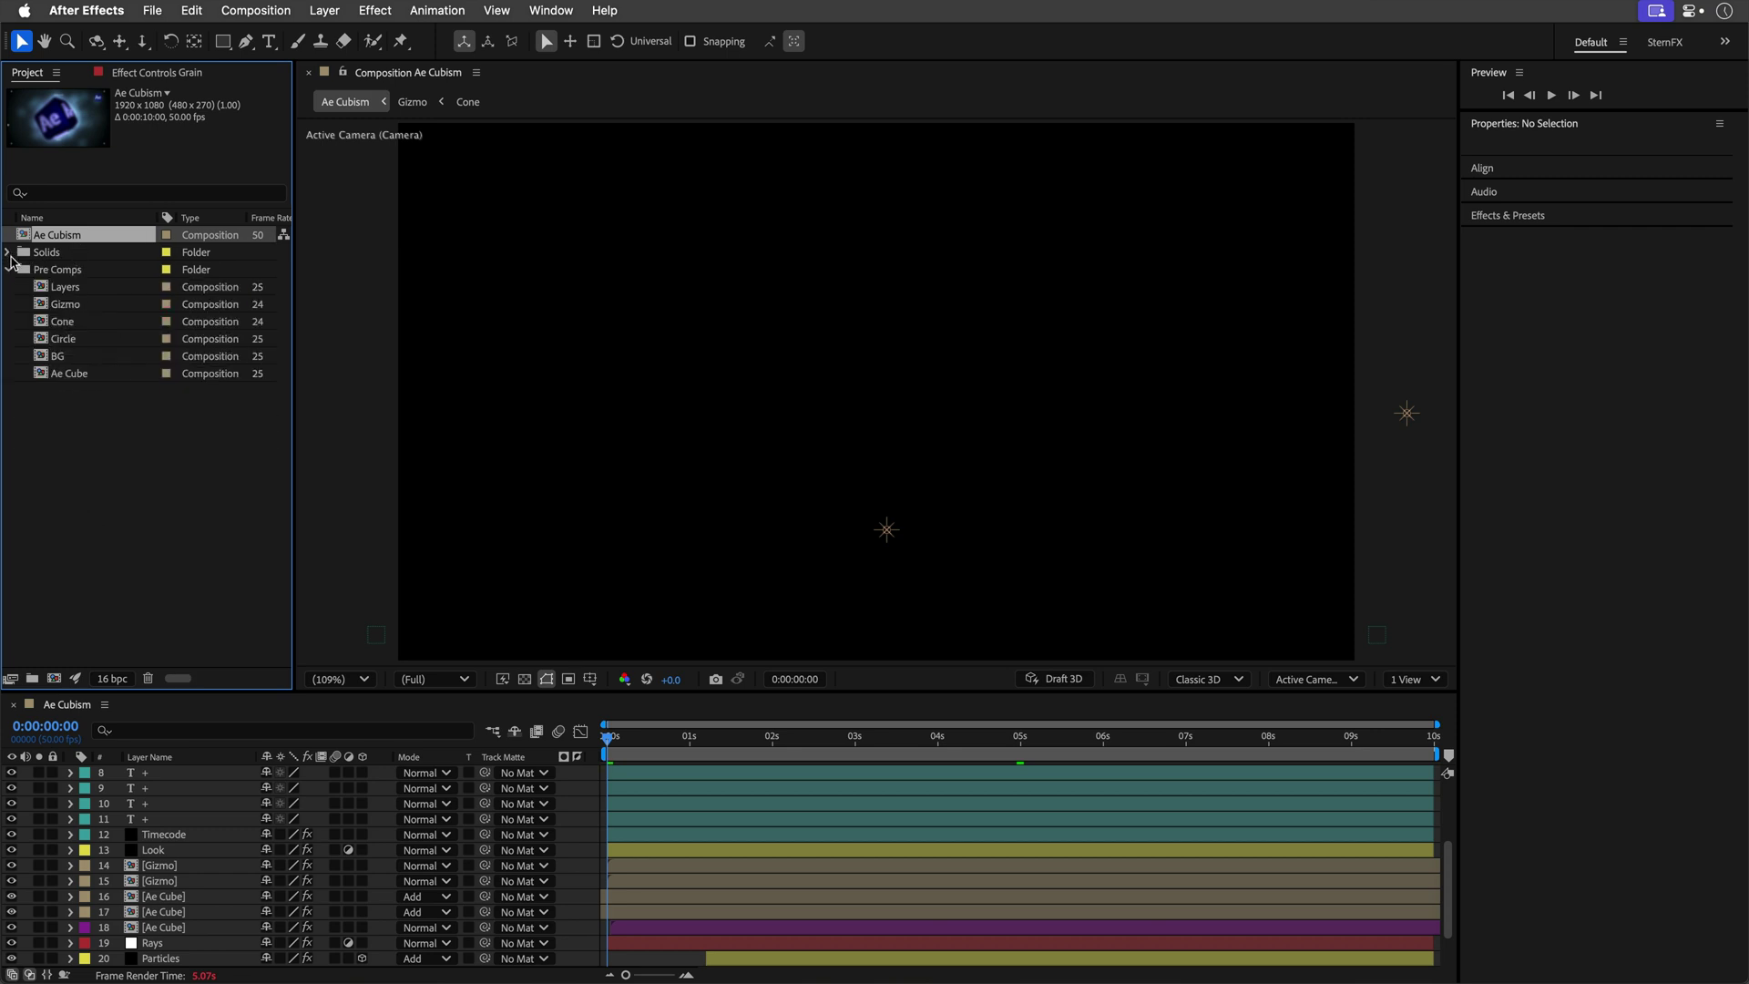
pyautogui.click(9, 271)
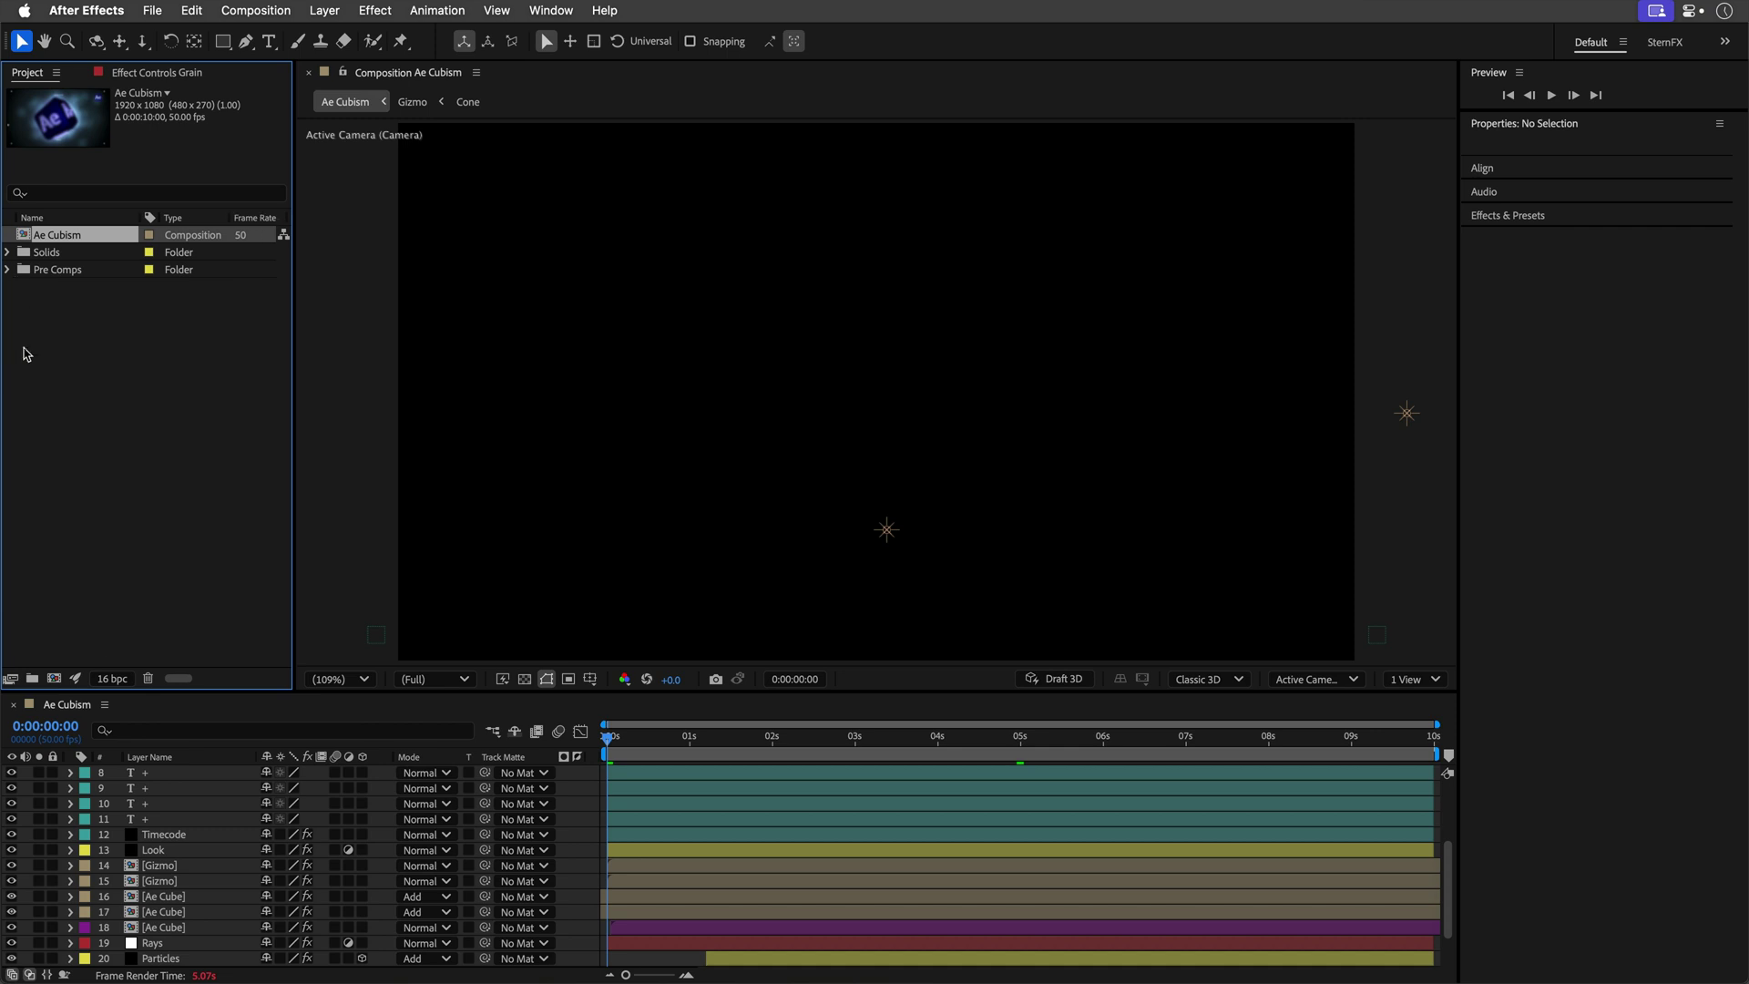
# Open the [Ae Cube] precomp from the Ae Cubism timeline and scrub to render the rotating cube.
pyautogui.click(75, 707)
pyautogui.scroll(-3, 191, 877)
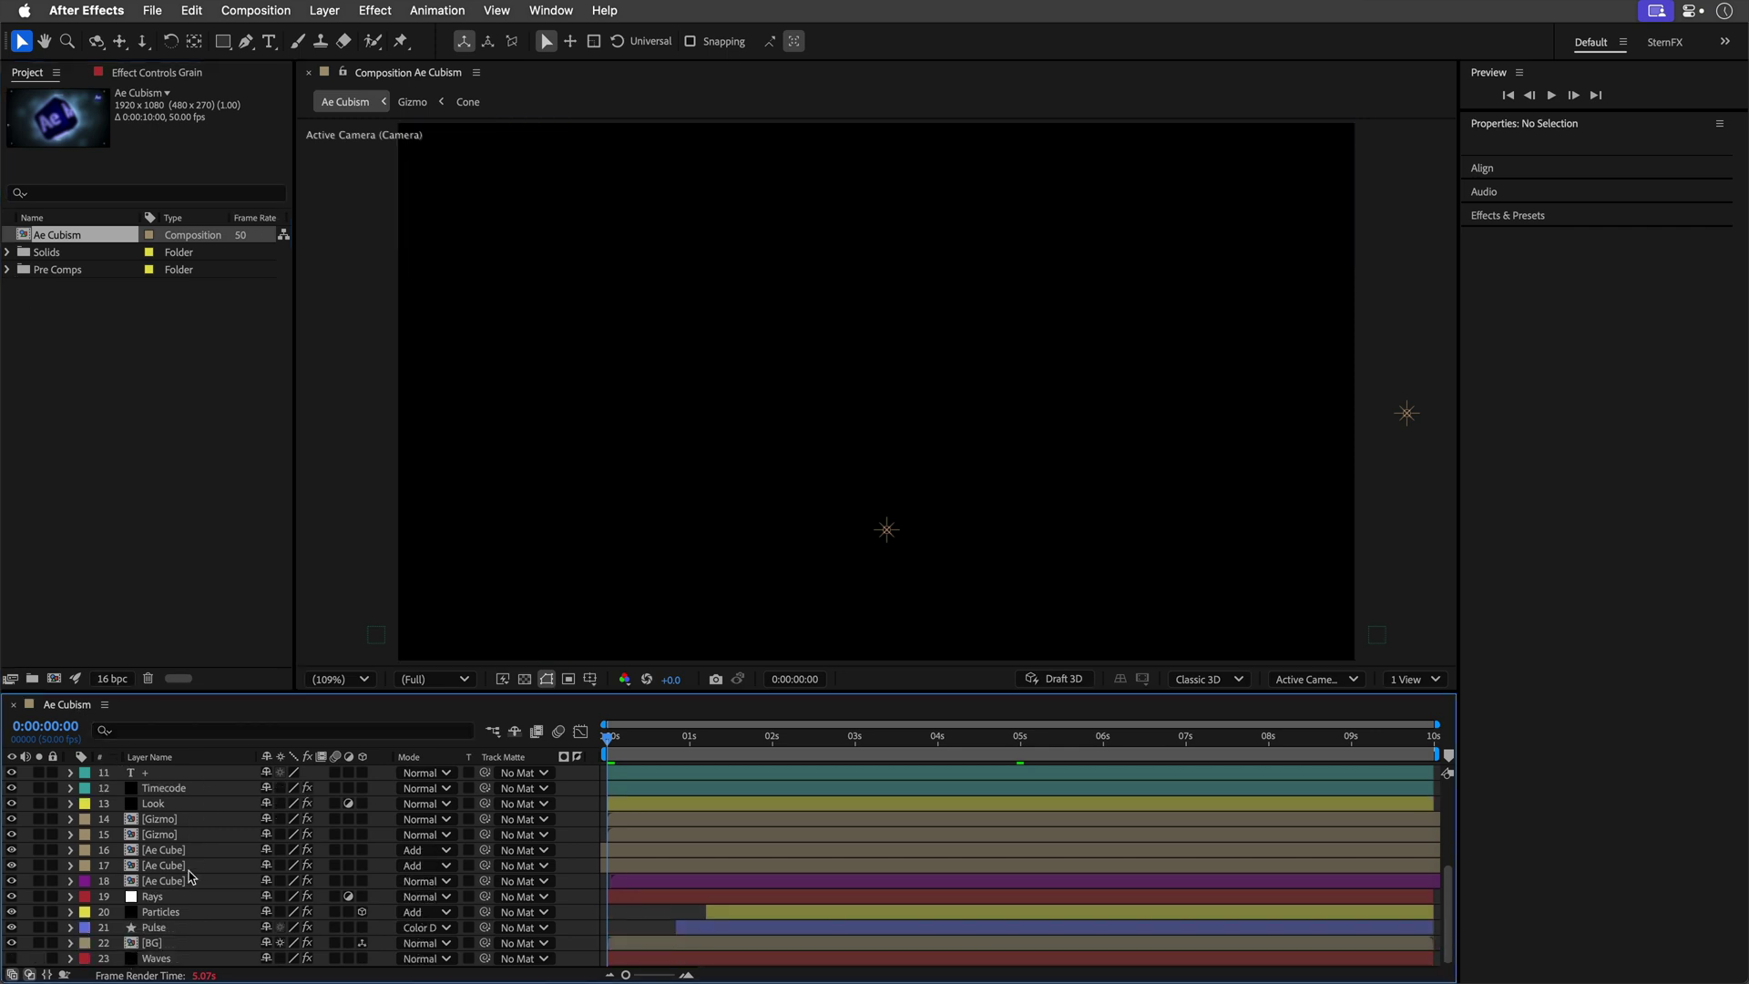
pyautogui.scroll(10, 192, 877)
pyautogui.doubleClick(166, 850)
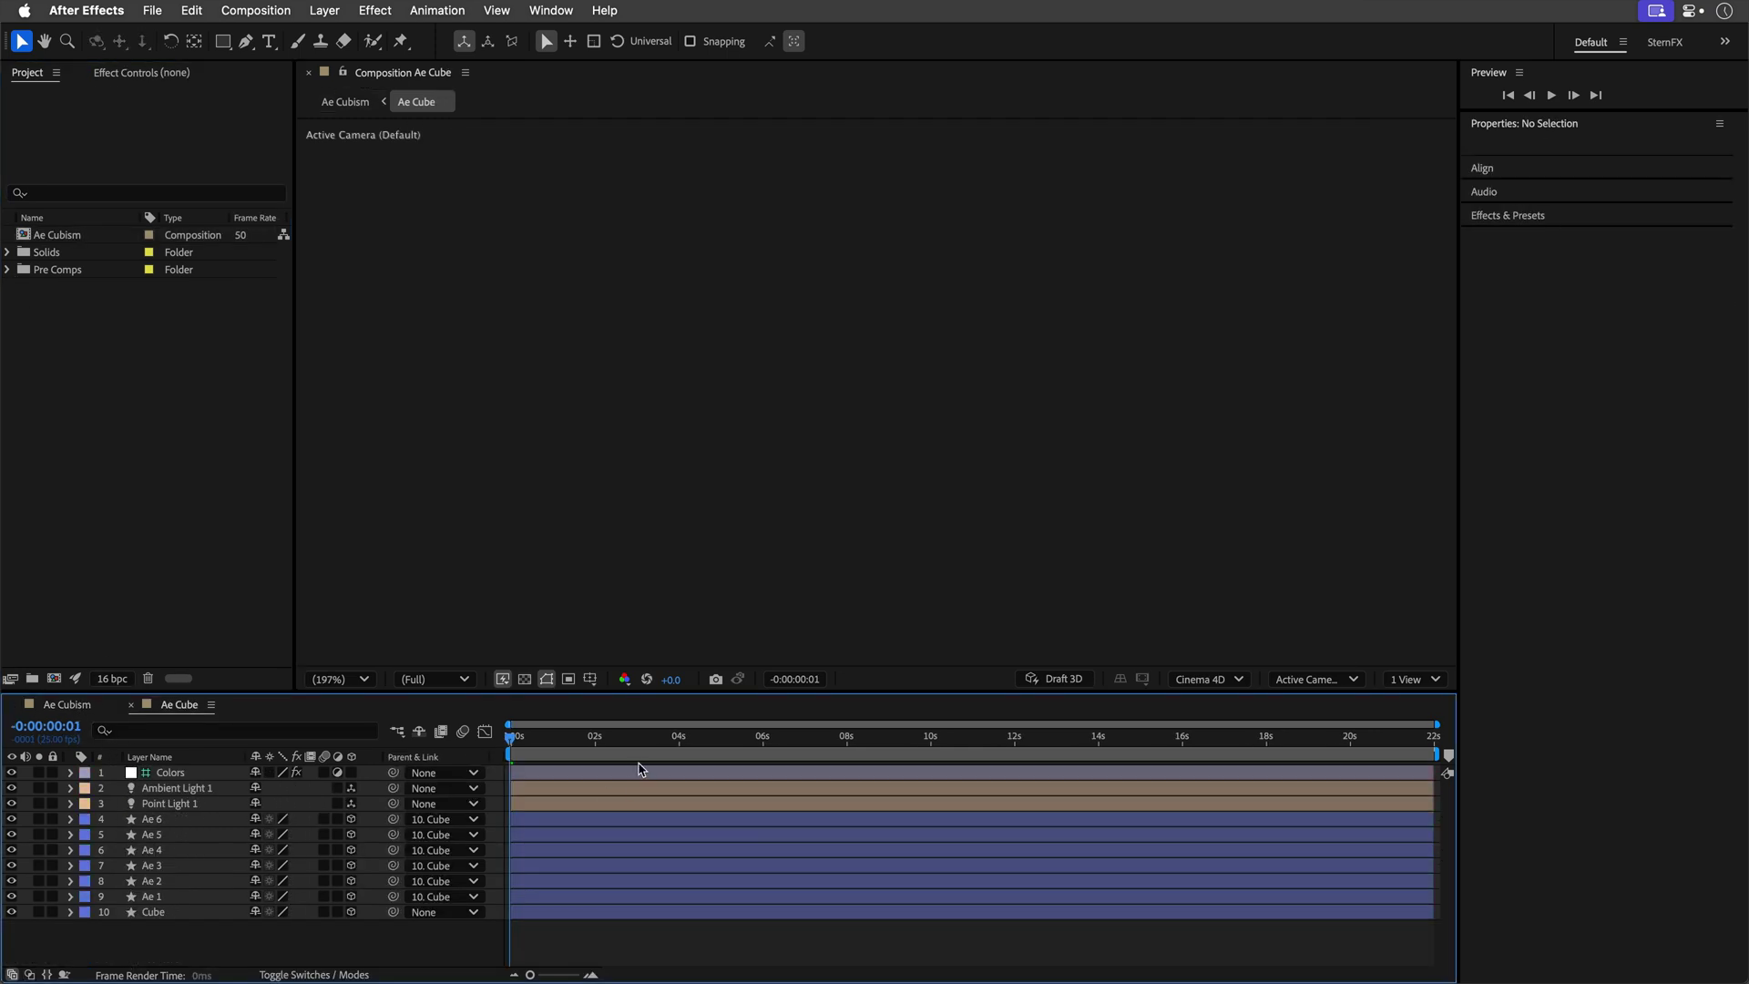
pyautogui.moveTo(546, 745); pyautogui.dragTo(922, 776)
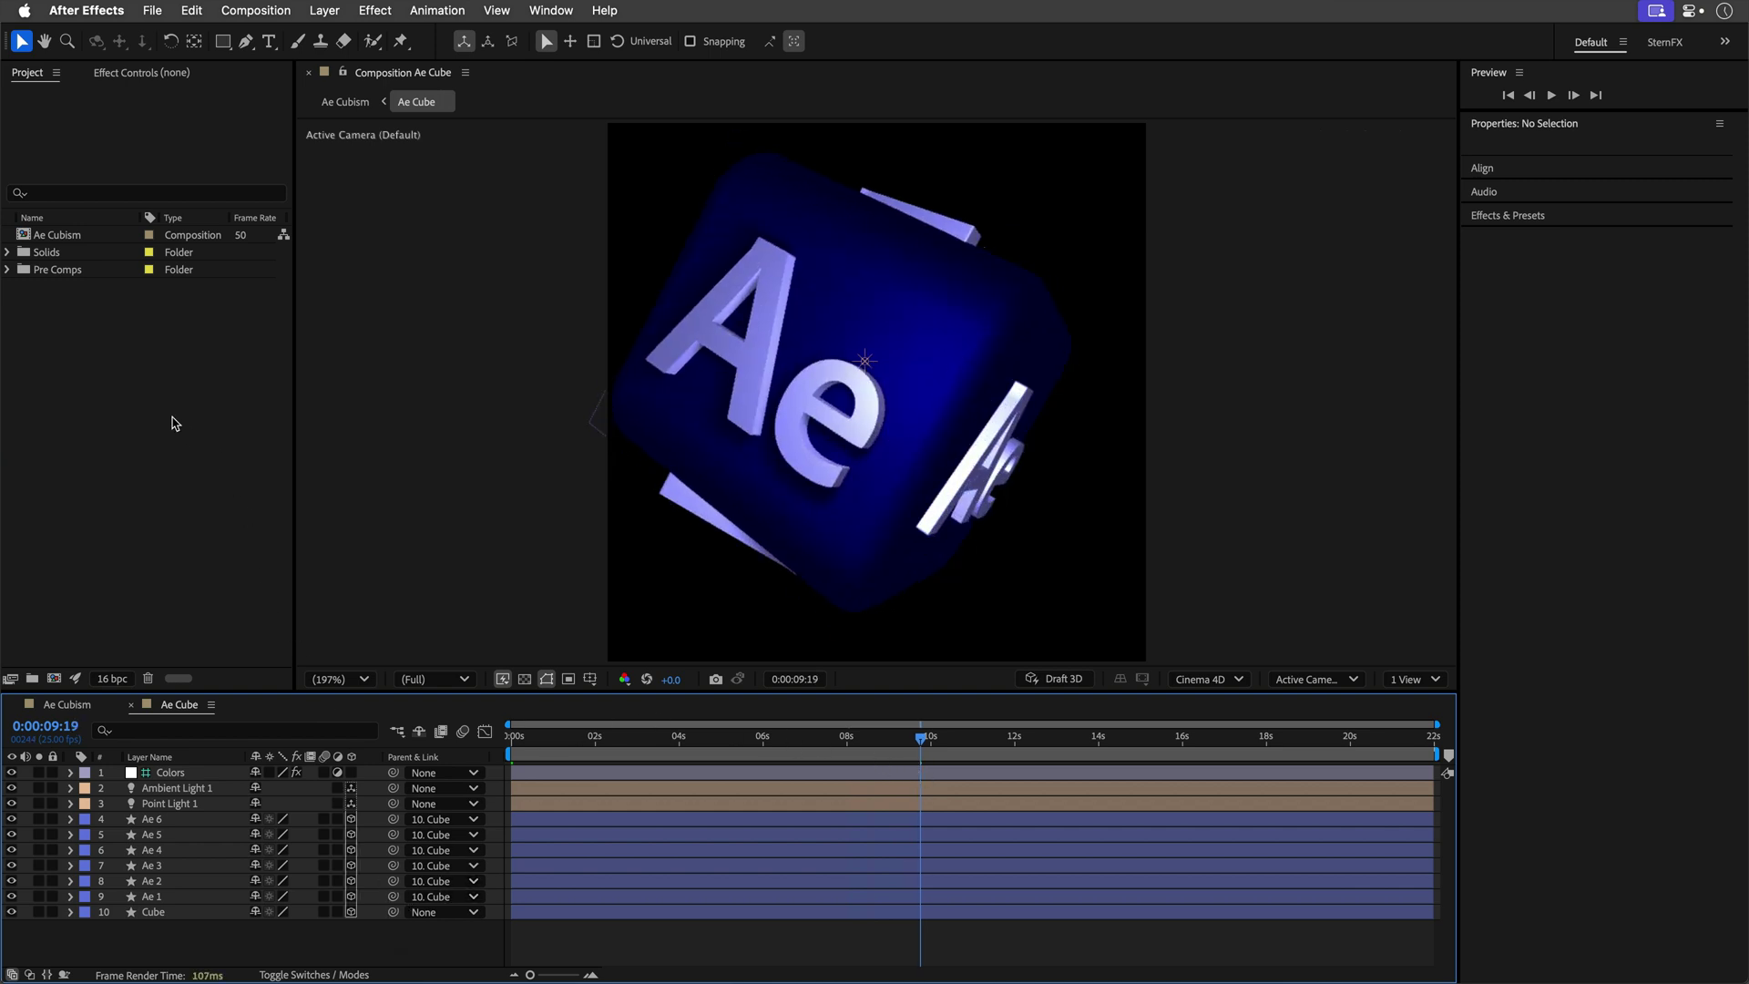
# Enable Multi-Frame Rendering in the Memory & Performance settings.
pyautogui.click(87, 11)
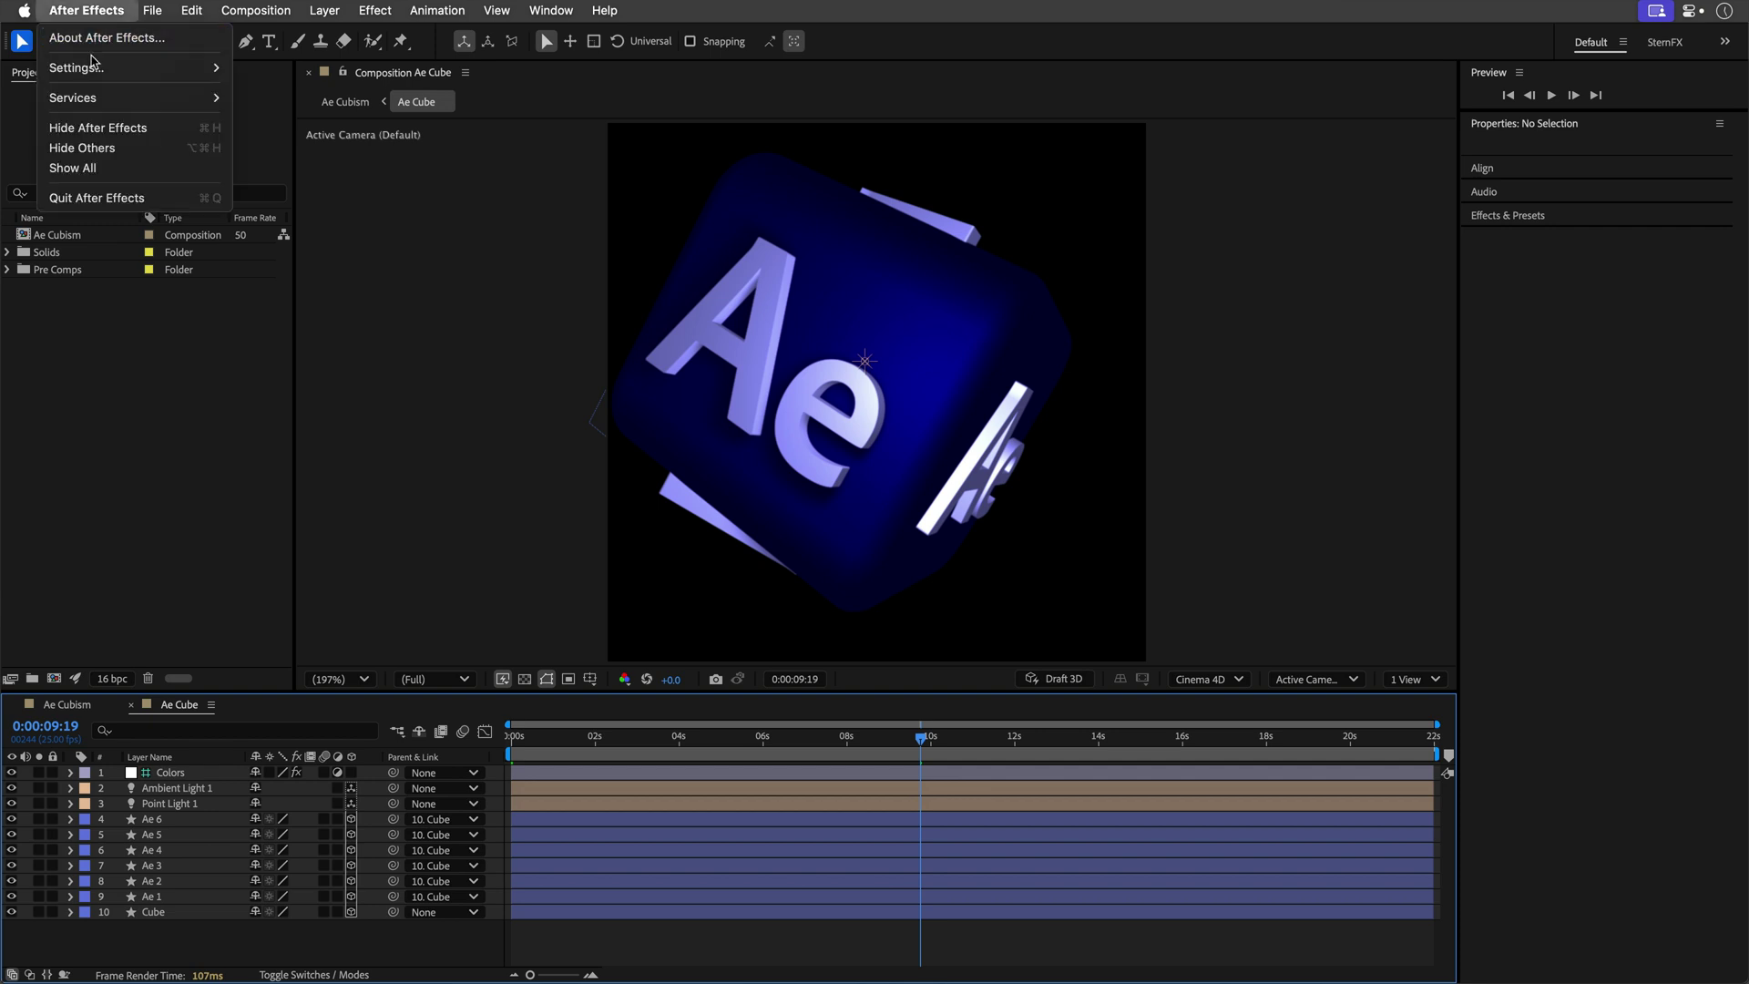
pyautogui.moveTo(91, 61)
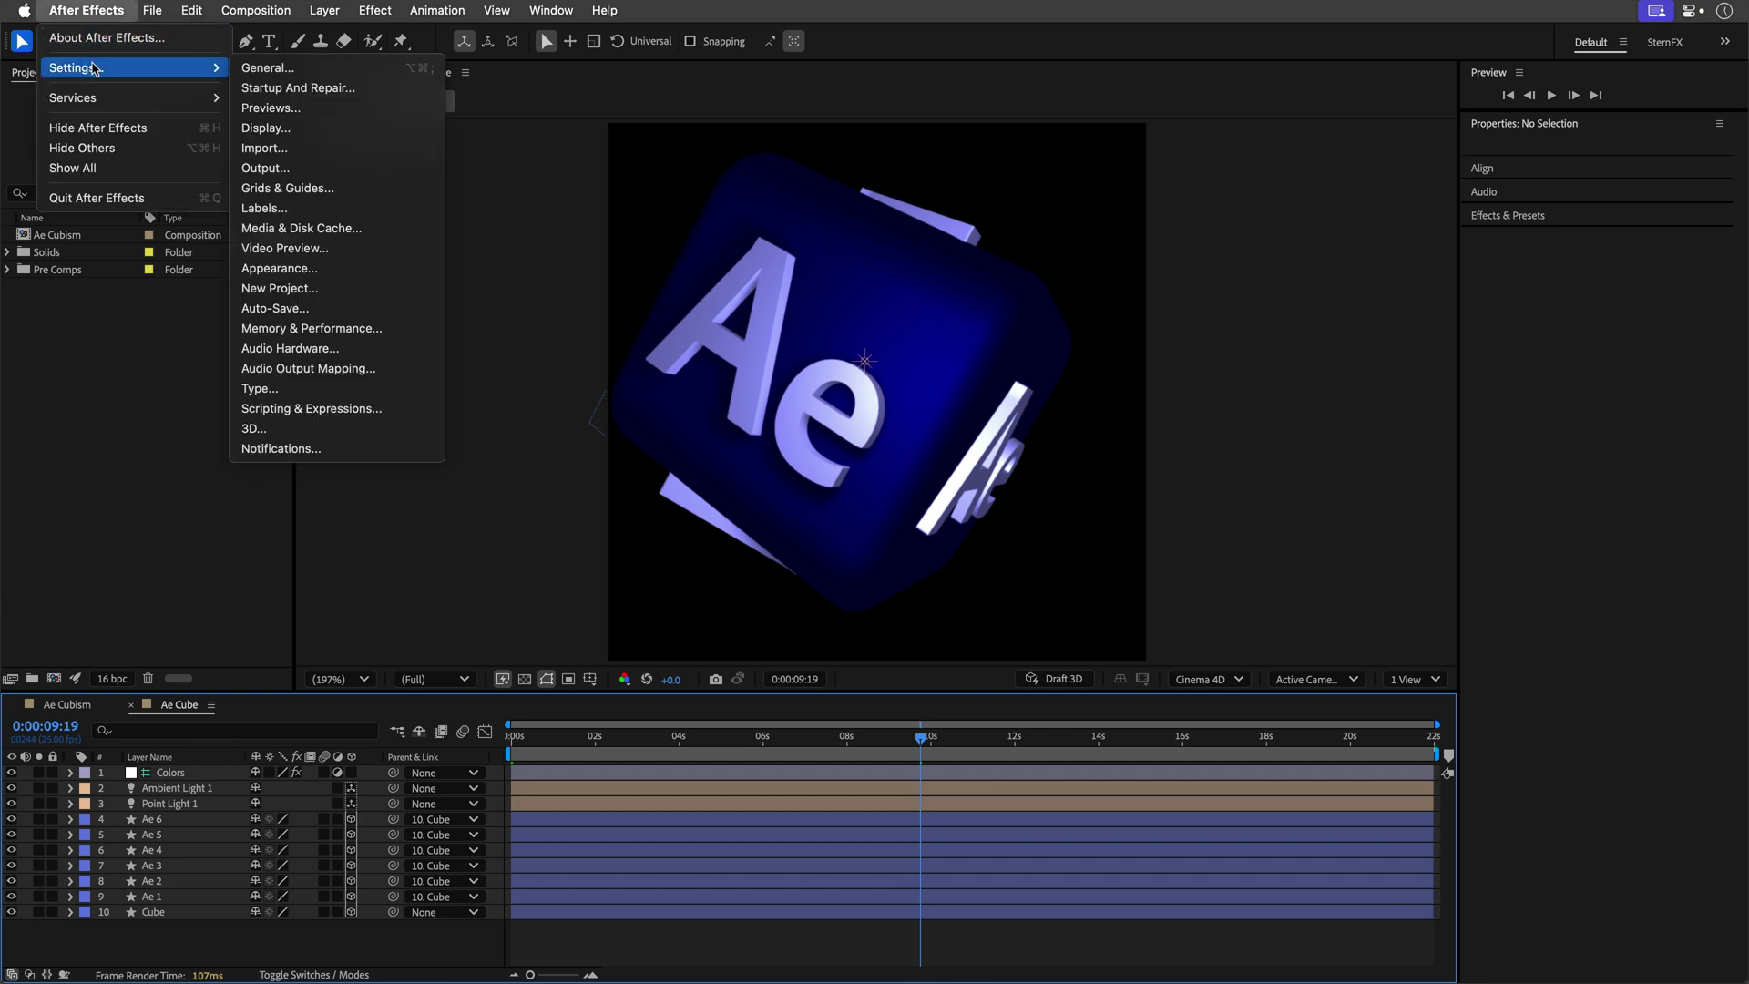
pyautogui.click(356, 329)
pyautogui.click(683, 457)
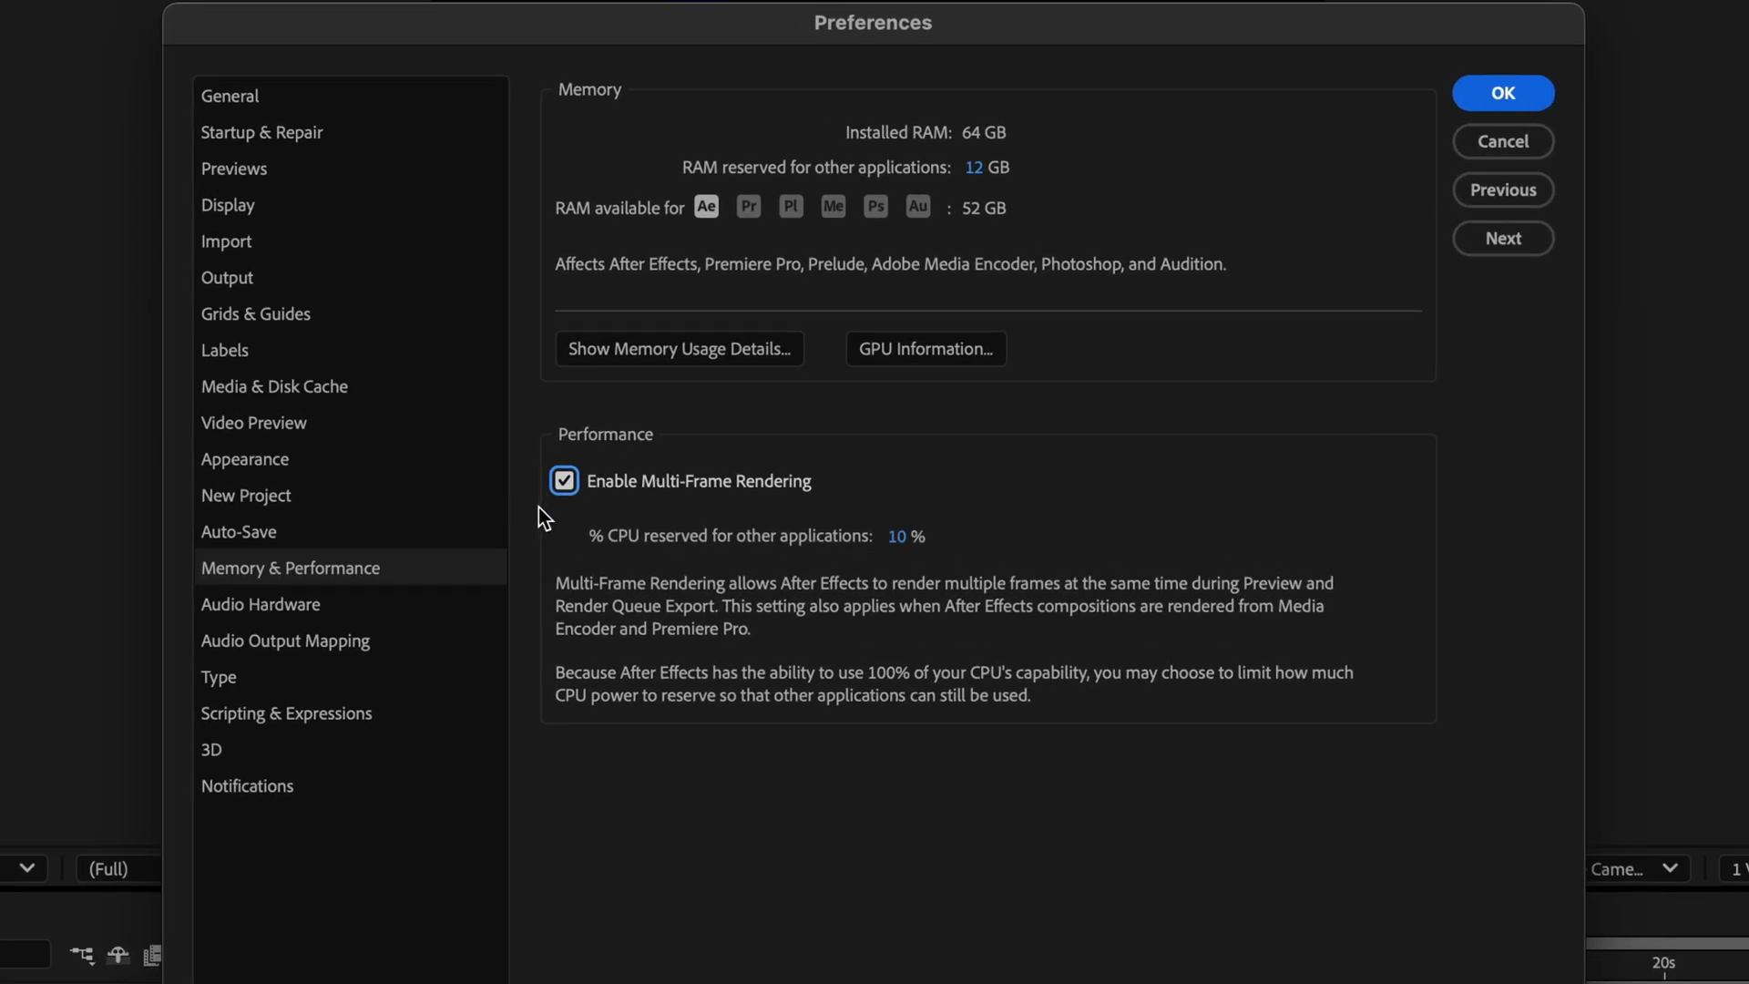
pyautogui.click(1476, 92)
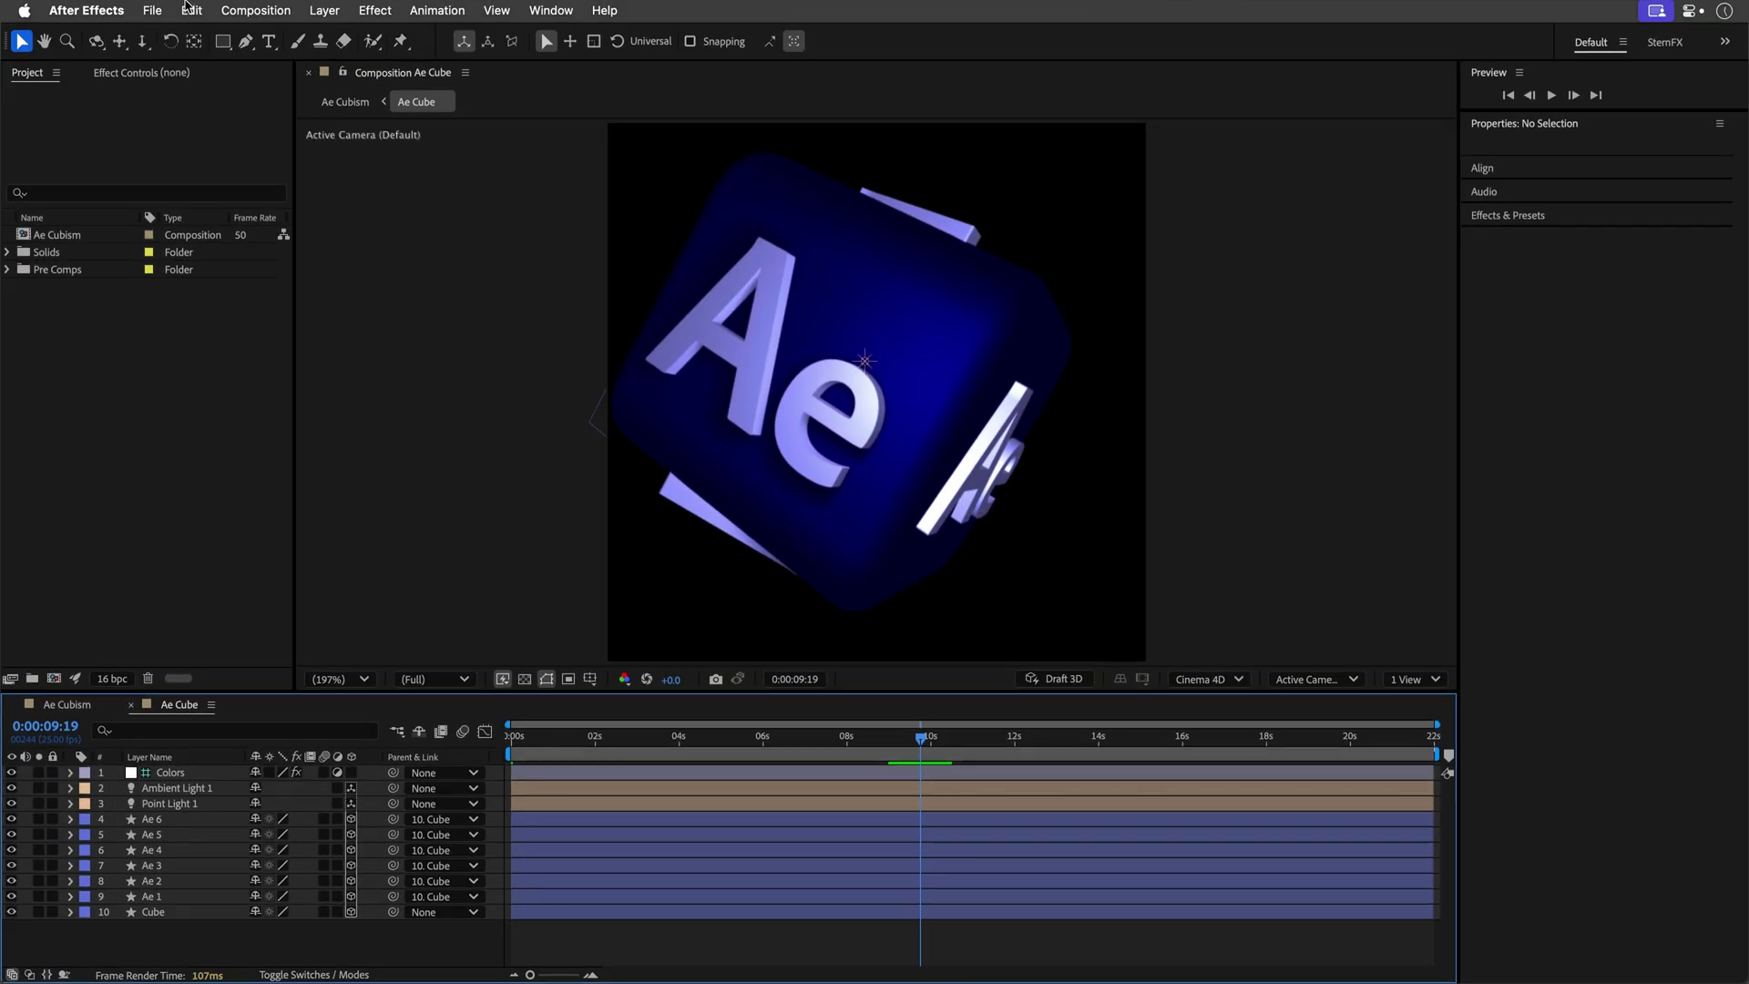
# Purge all memory and disk cache, confirming deletion of the 444 MB disk cache.
pyautogui.click(192, 11)
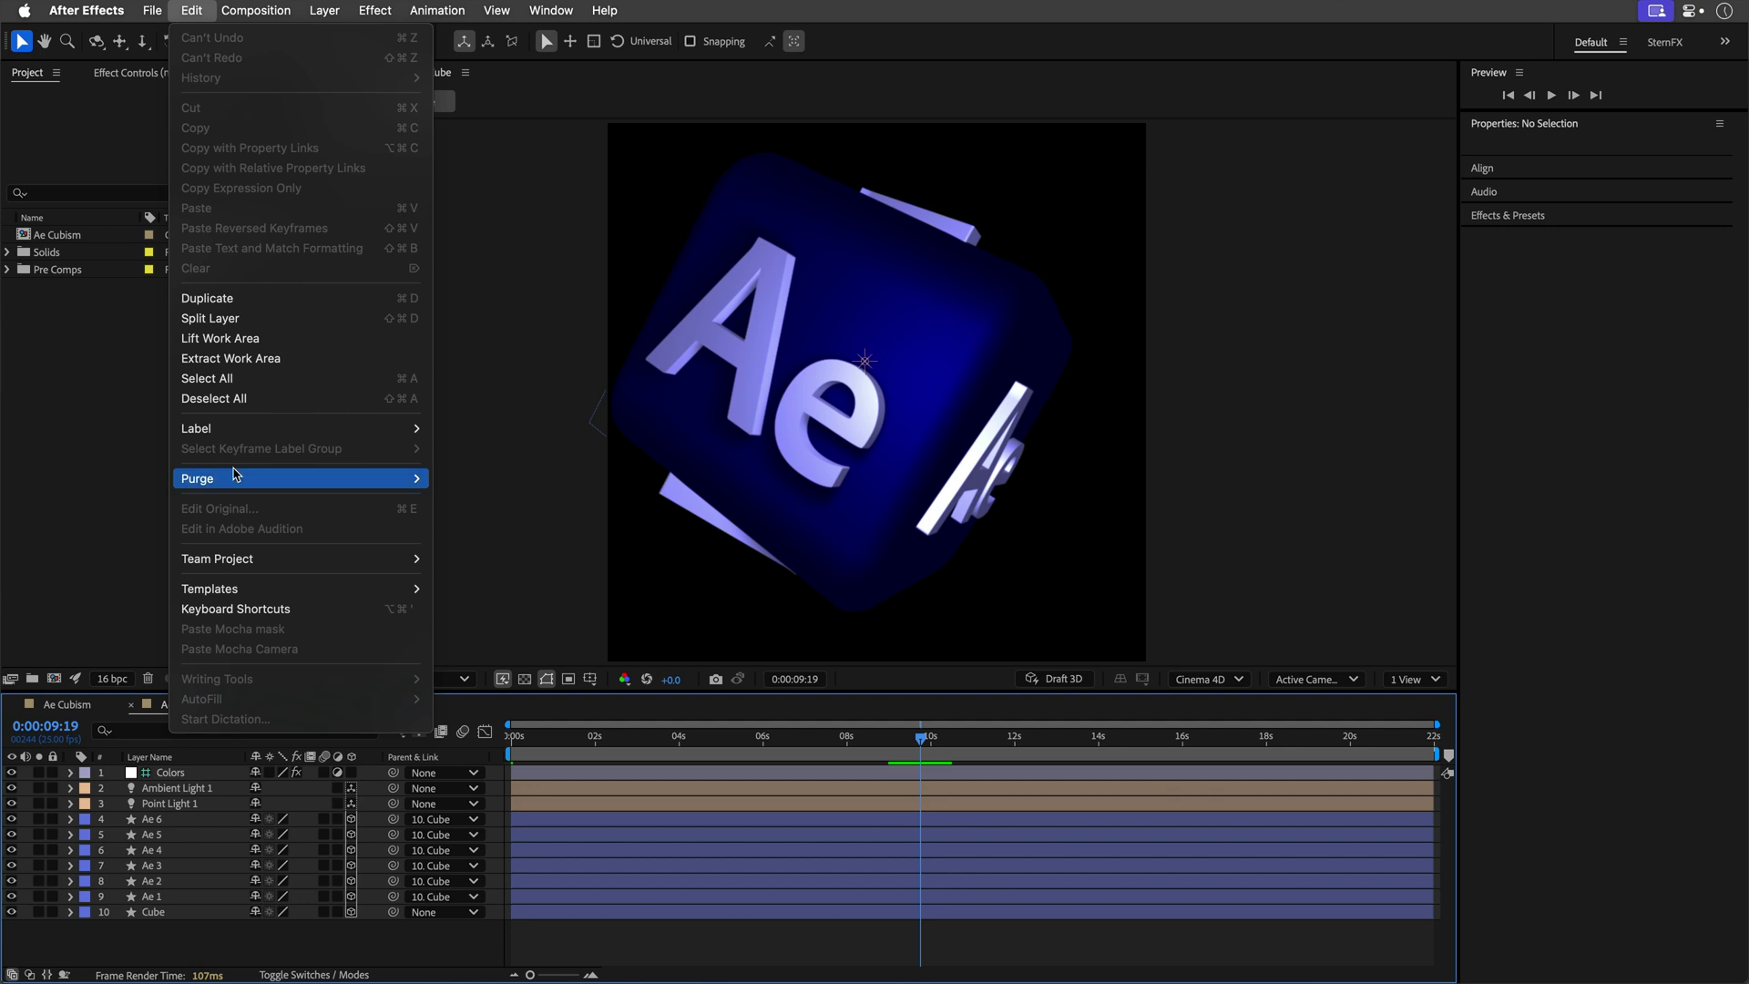
pyautogui.moveTo(246, 475)
pyautogui.click(546, 499)
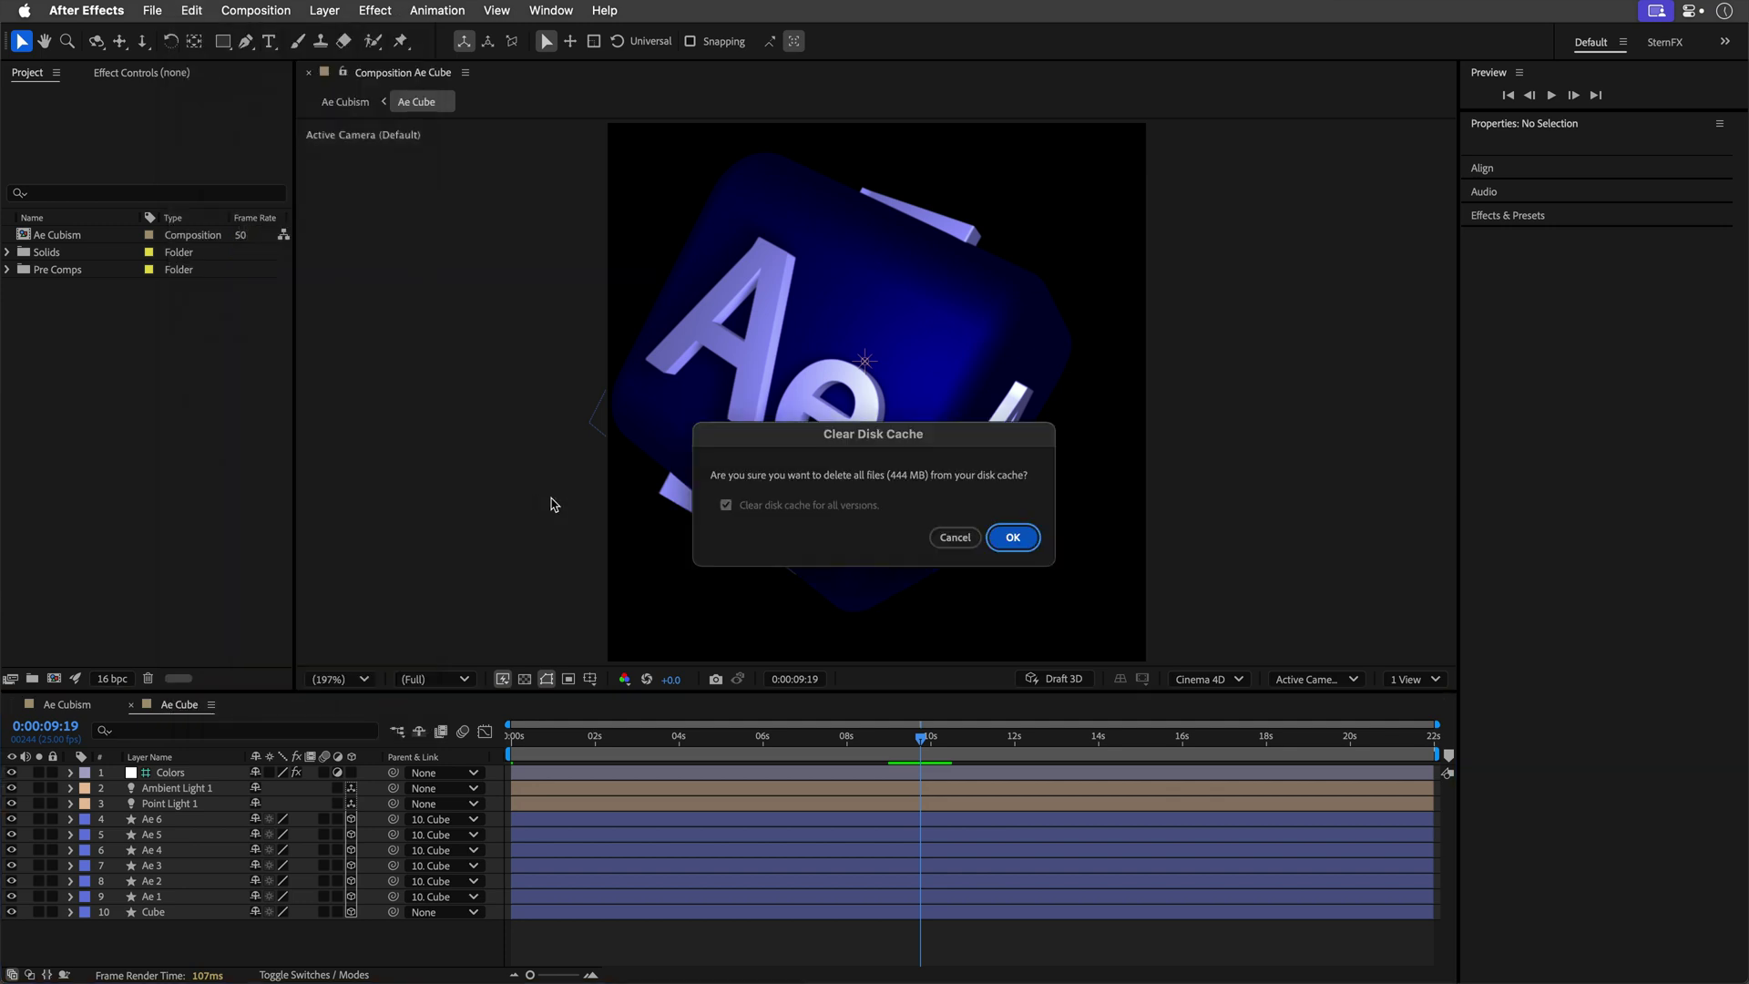
pyautogui.click(1010, 545)
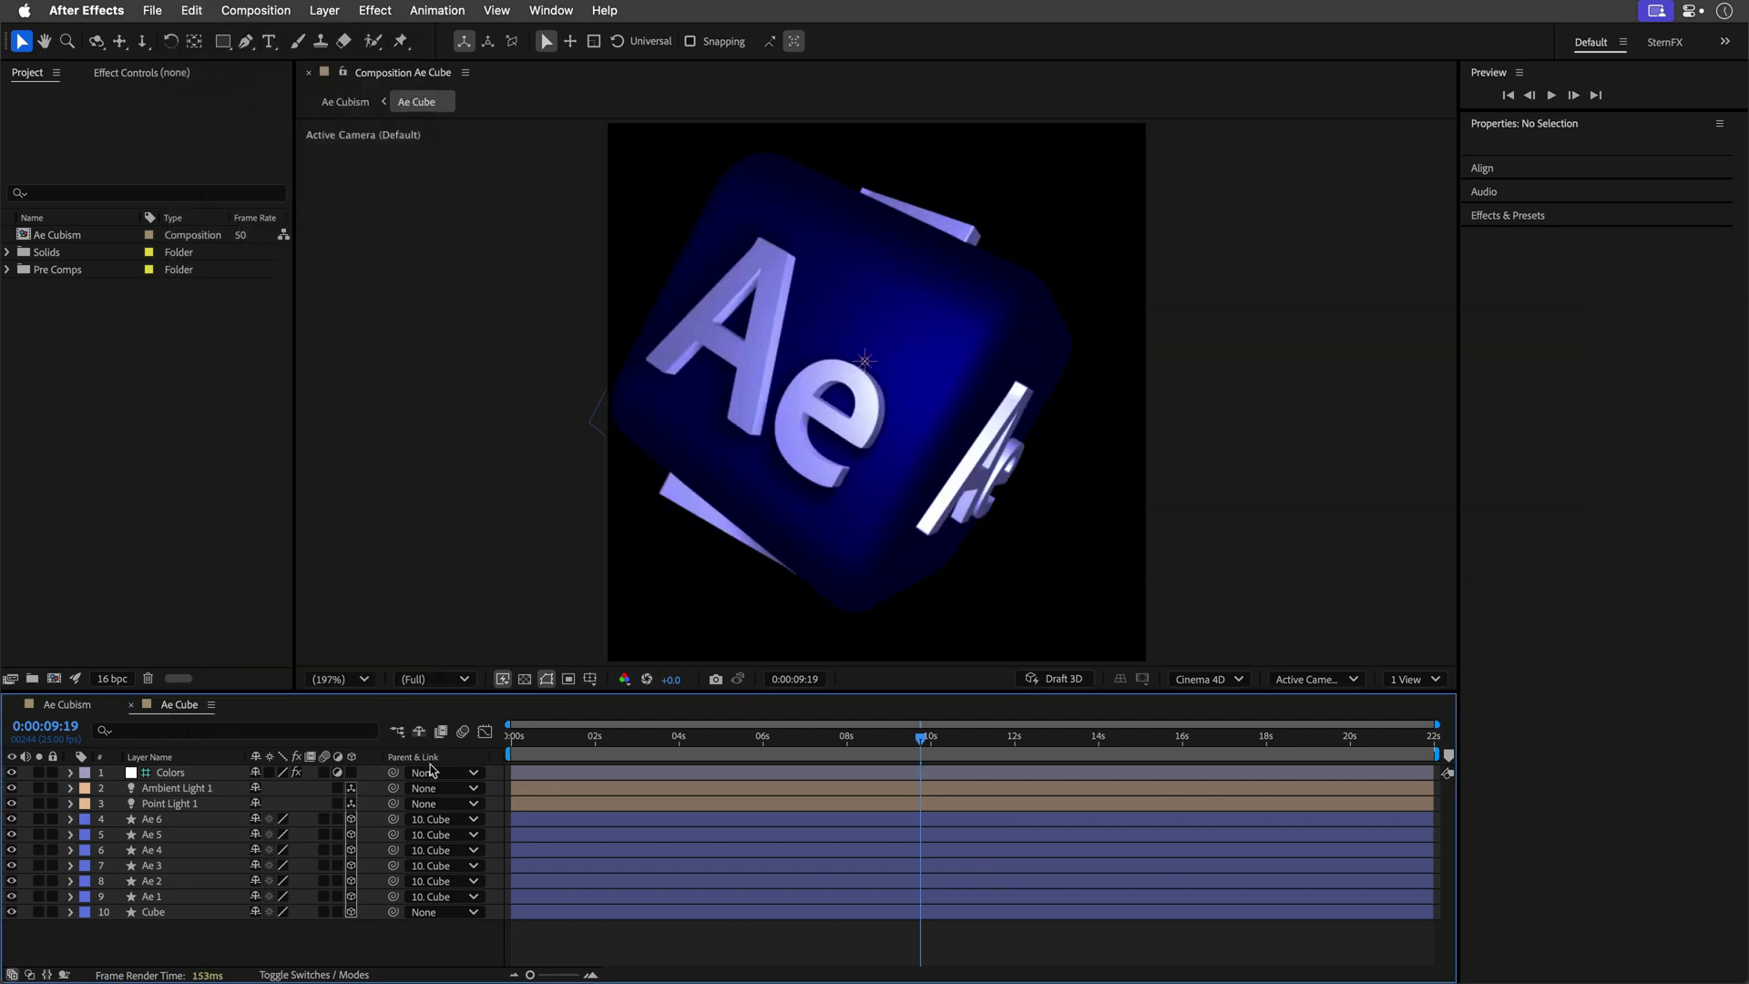
# Close the Ae Cube precomp and jump the main Ae Cubism composition to 0:00:05:00.
pyautogui.click(130, 708)
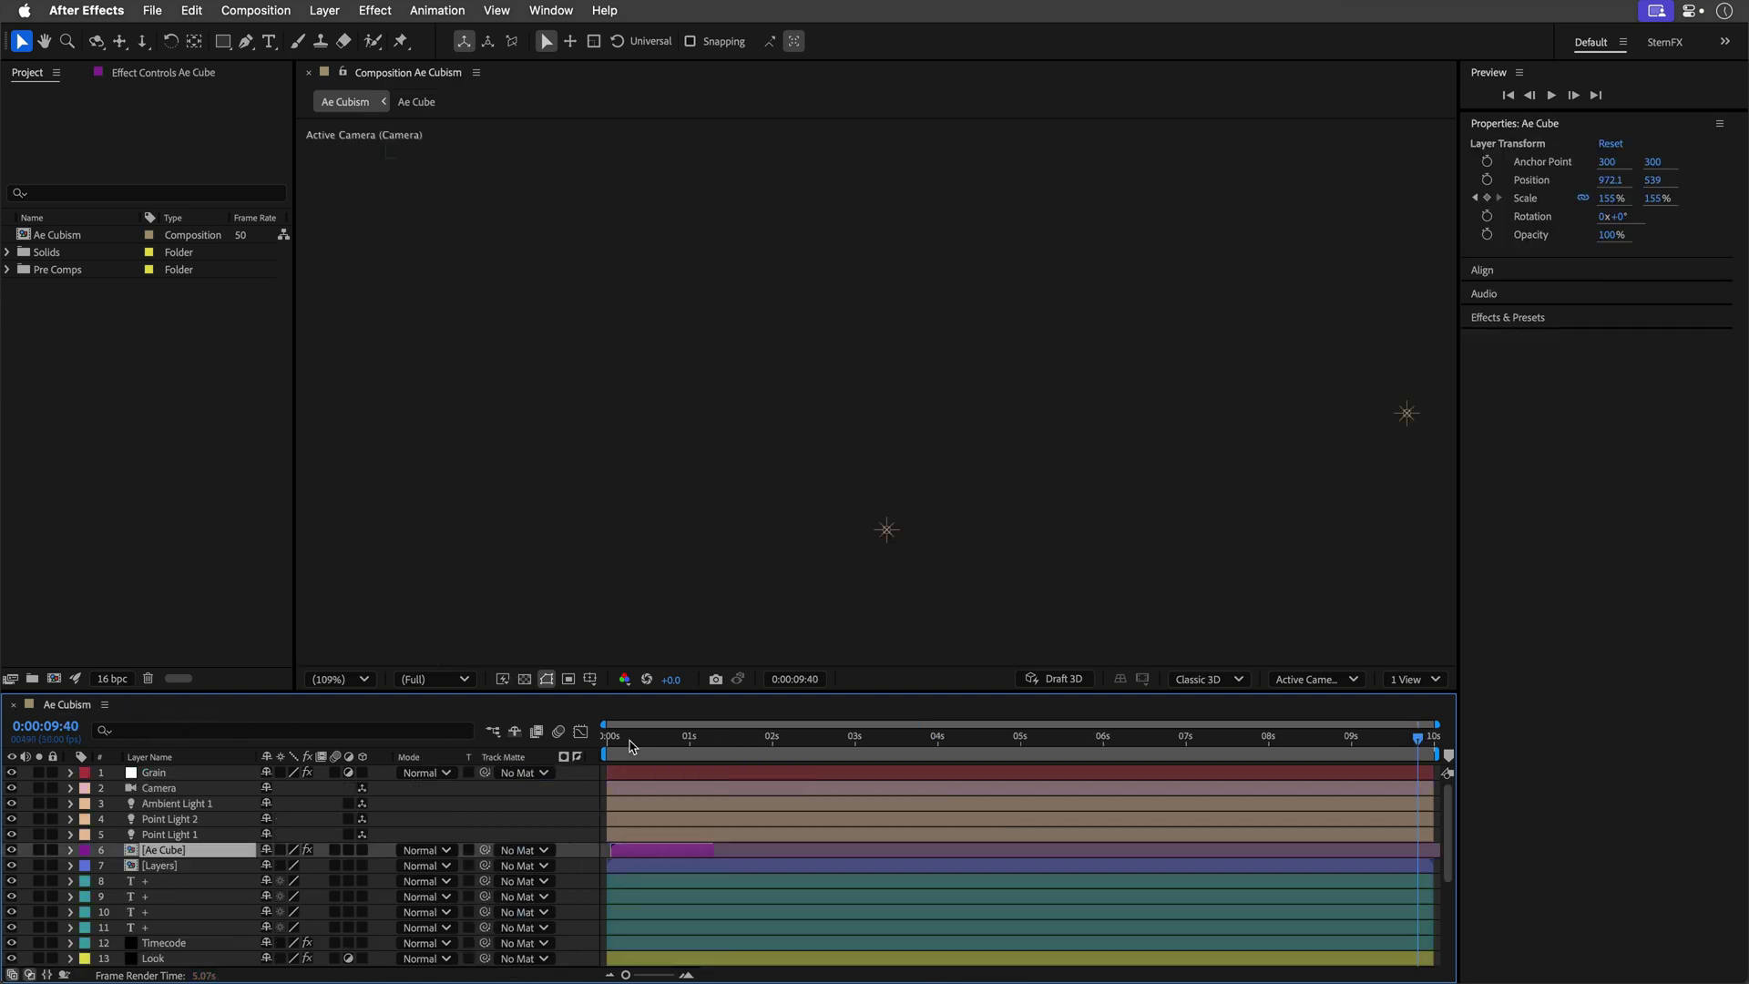
pyautogui.moveTo(608, 739); pyautogui.dragTo(1024, 763)
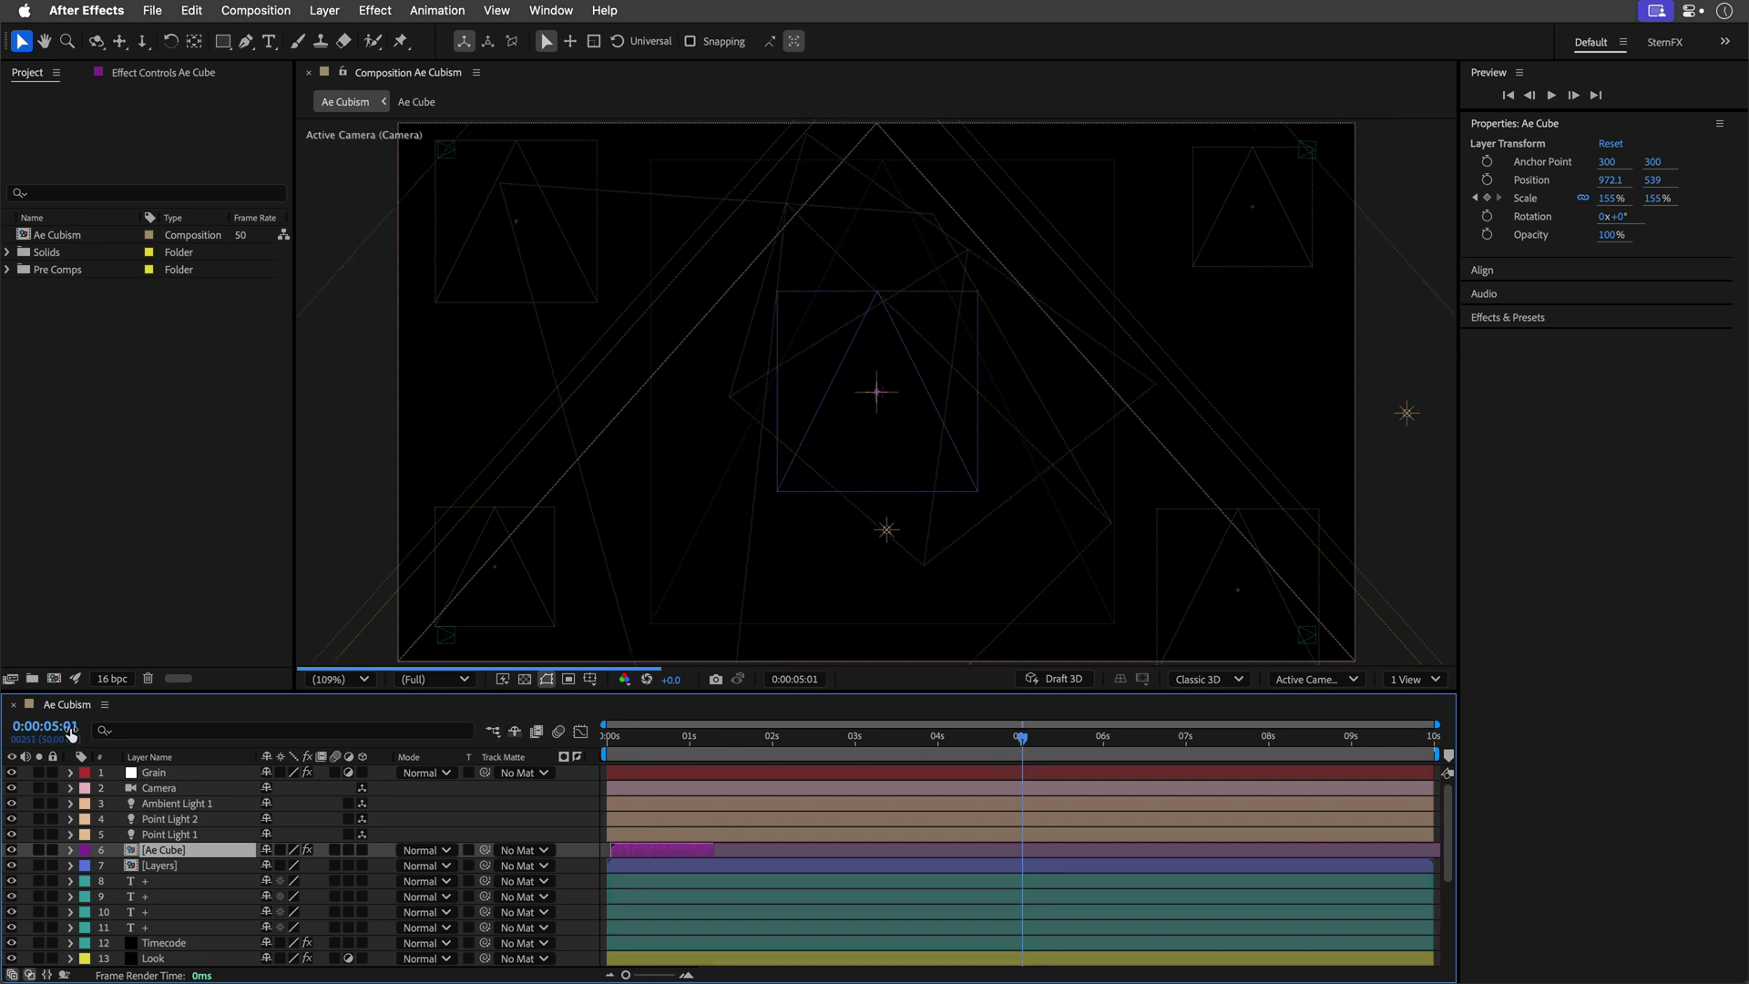
pyautogui.write('5:00')
pyautogui.press('Return')
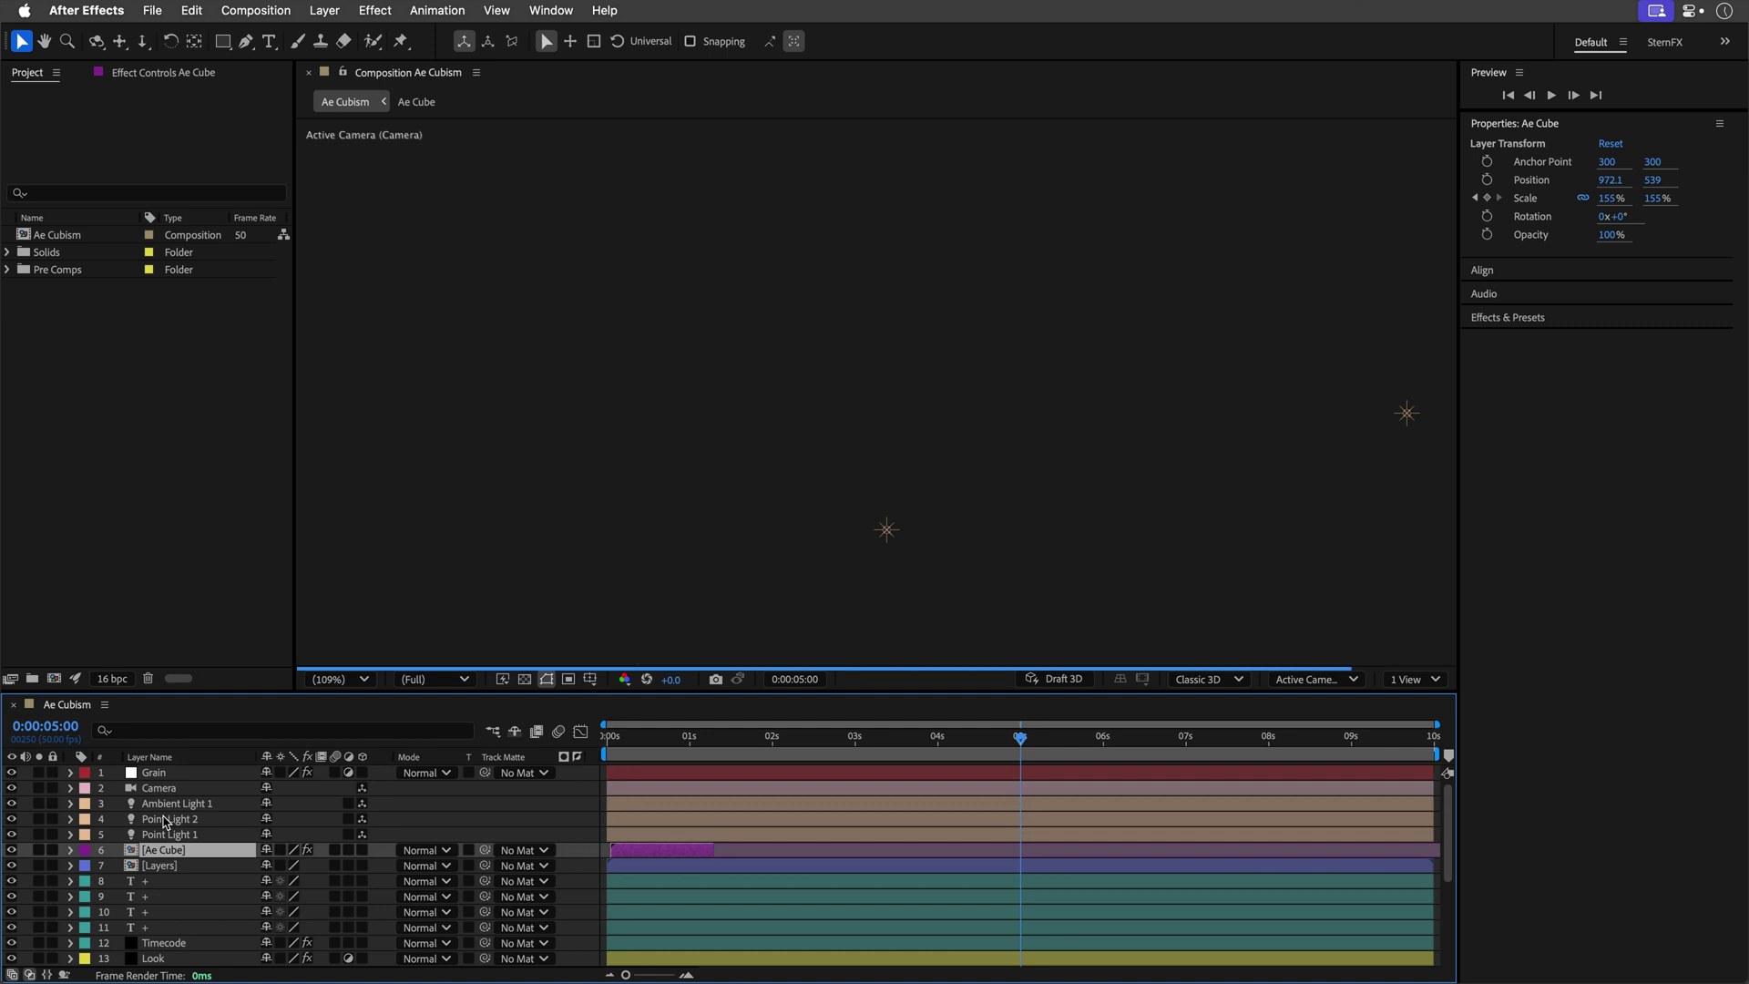
# Set preview resolution to Full and toggle colour depth to 32 bpc and back to 16 bpc.
pyautogui.click(431, 679)
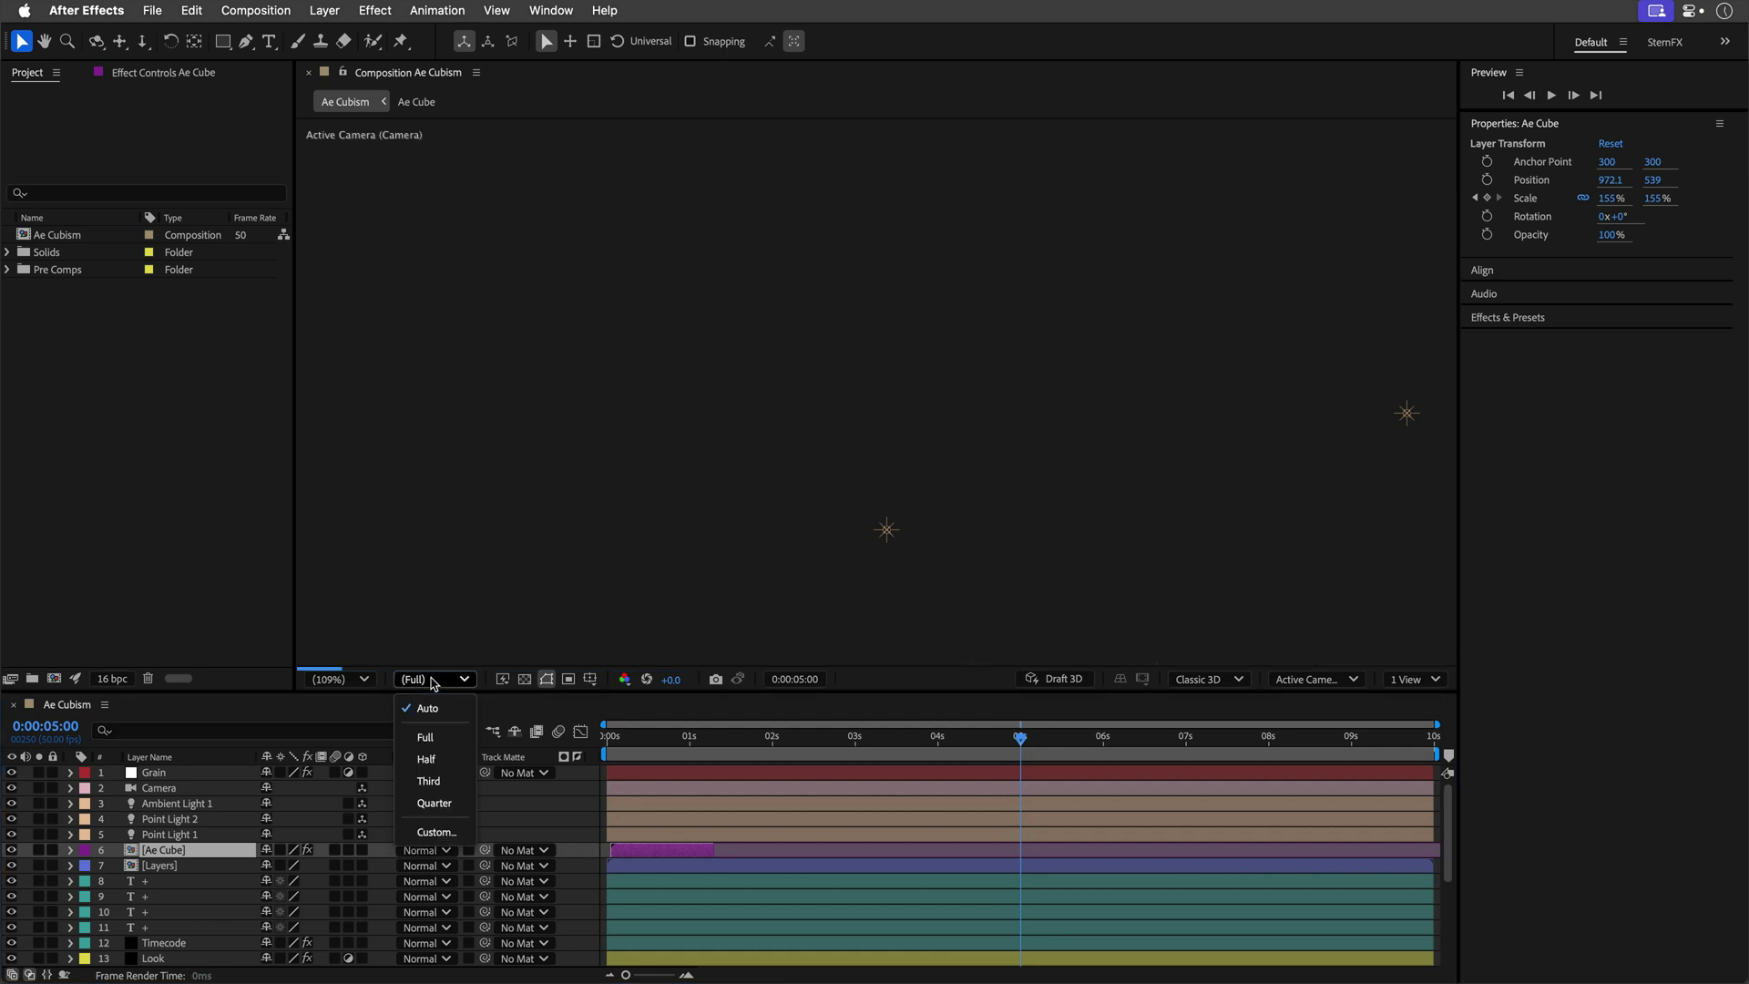
pyautogui.click(425, 737)
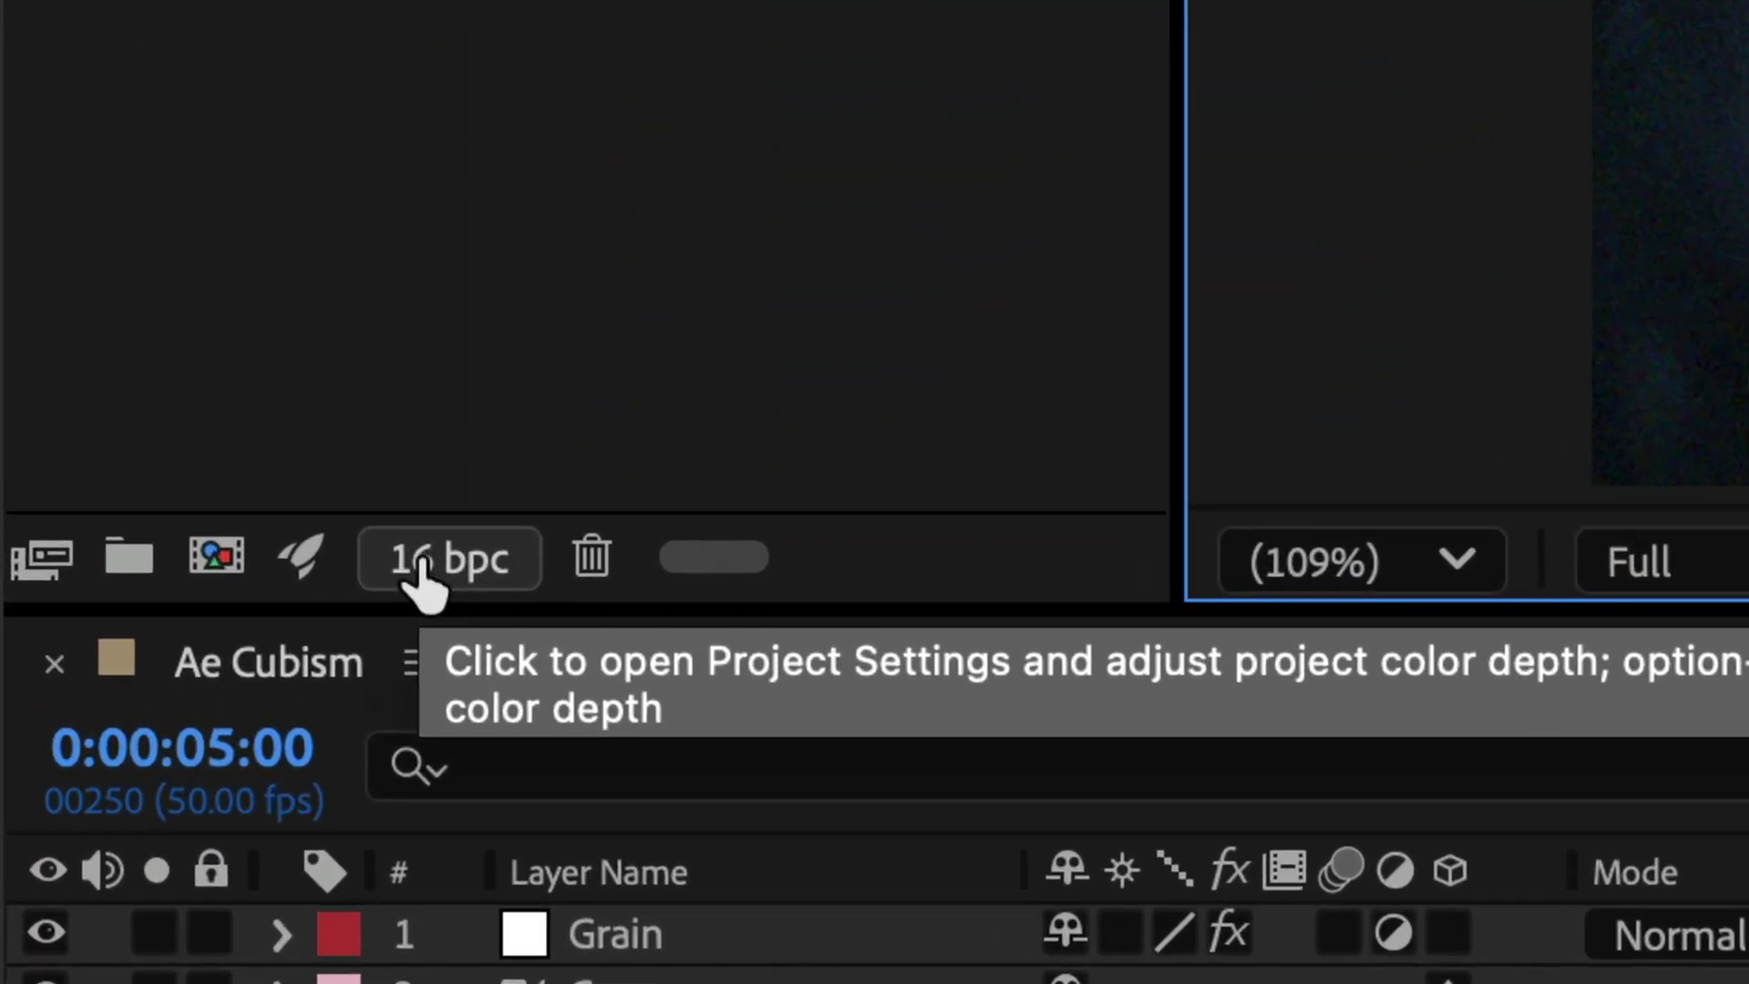
pyautogui.keyDown('alt'); pyautogui.click(447, 572); pyautogui.keyUp('alt')
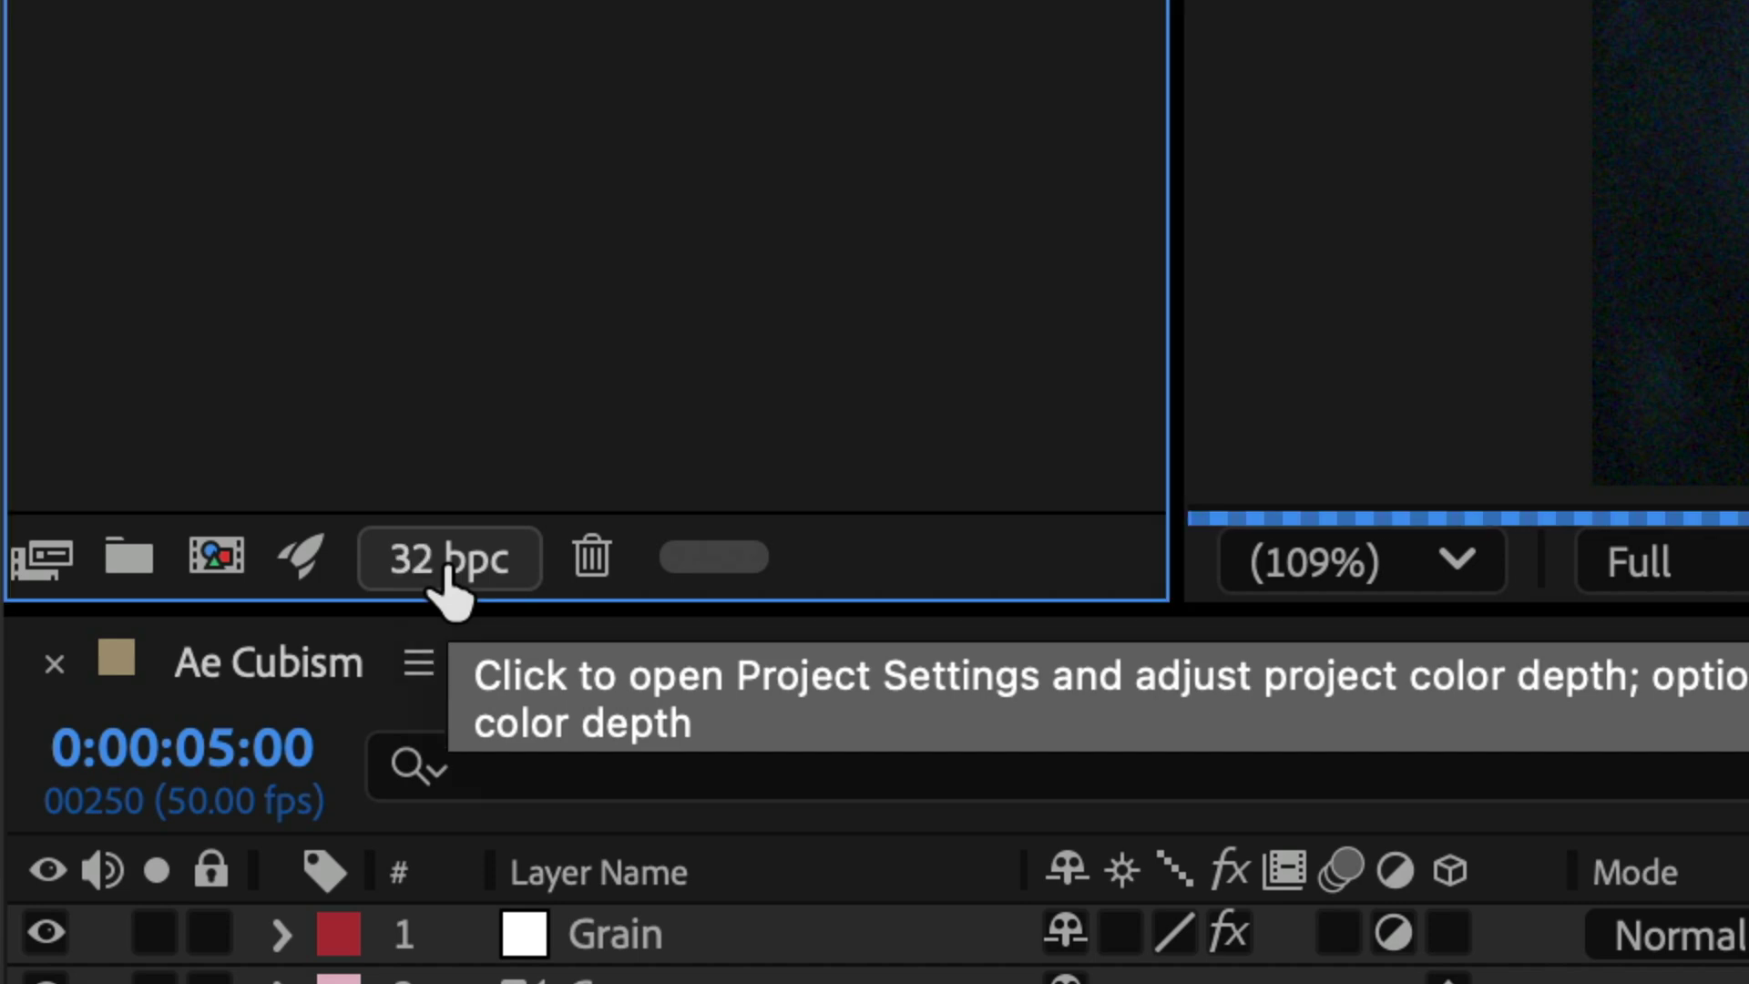
pyautogui.keyDown('alt'); pyautogui.click(448, 572); pyautogui.keyUp('alt')
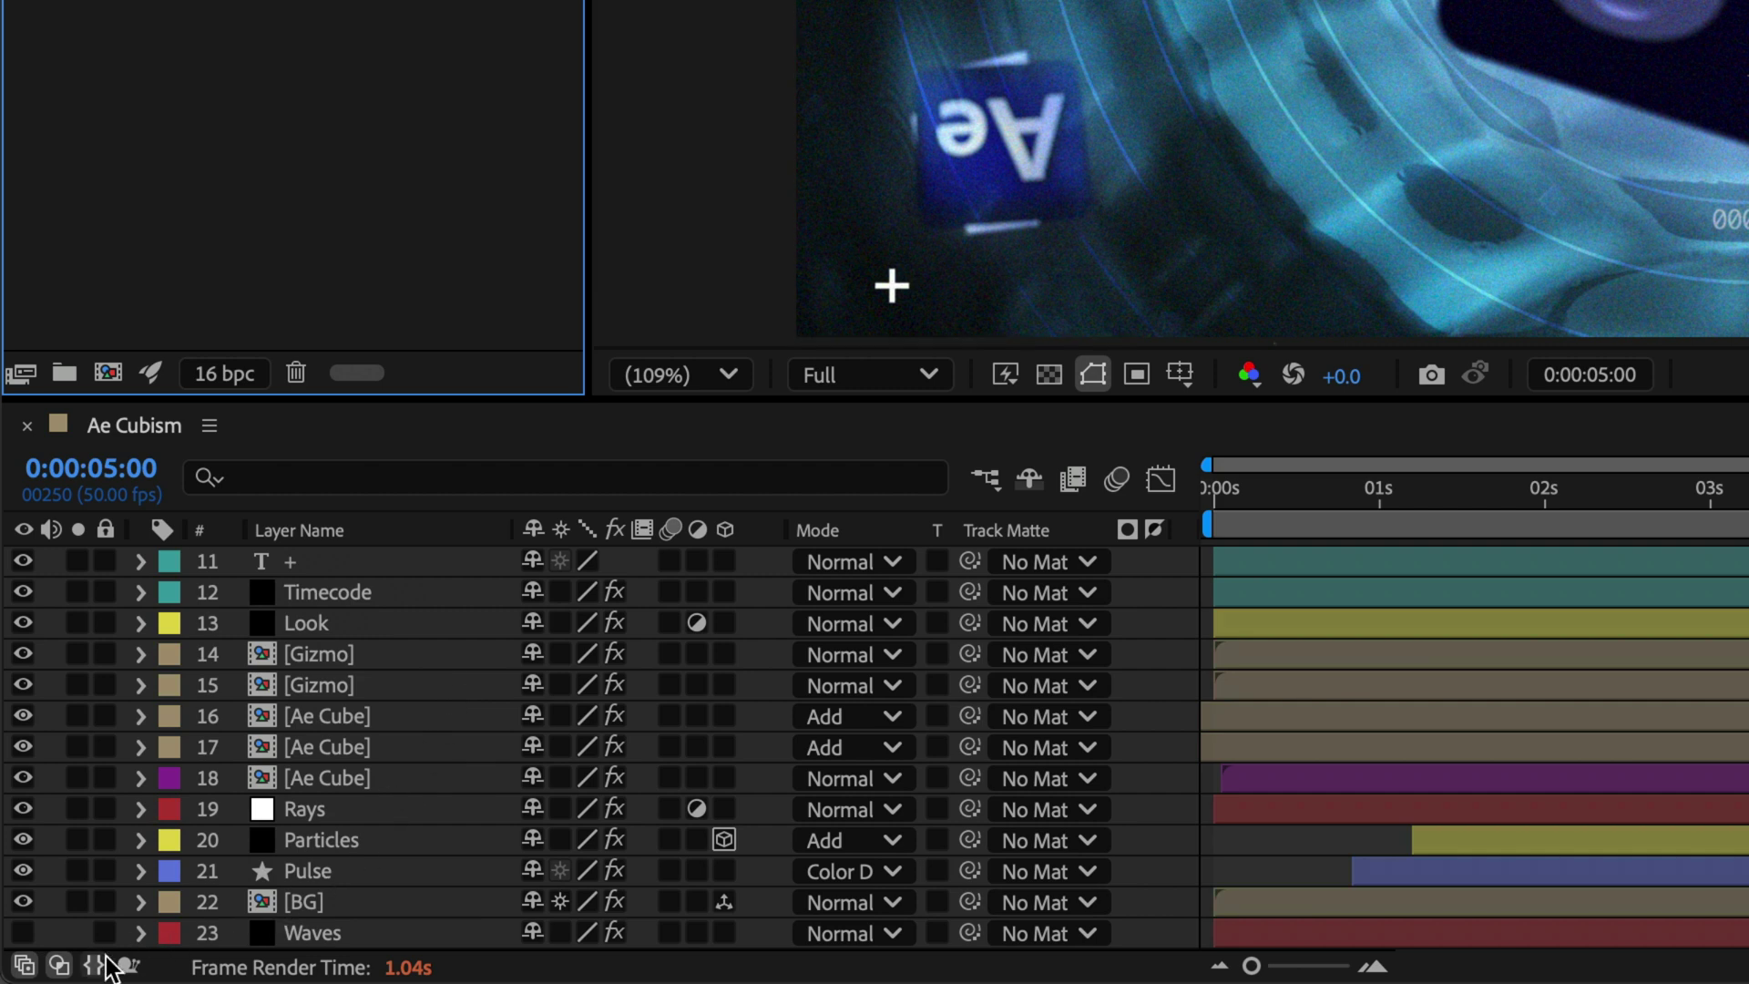
# Turn on the Render Time column in the Ae Cubism timeline.
pyautogui.scroll(5, 319, 866)
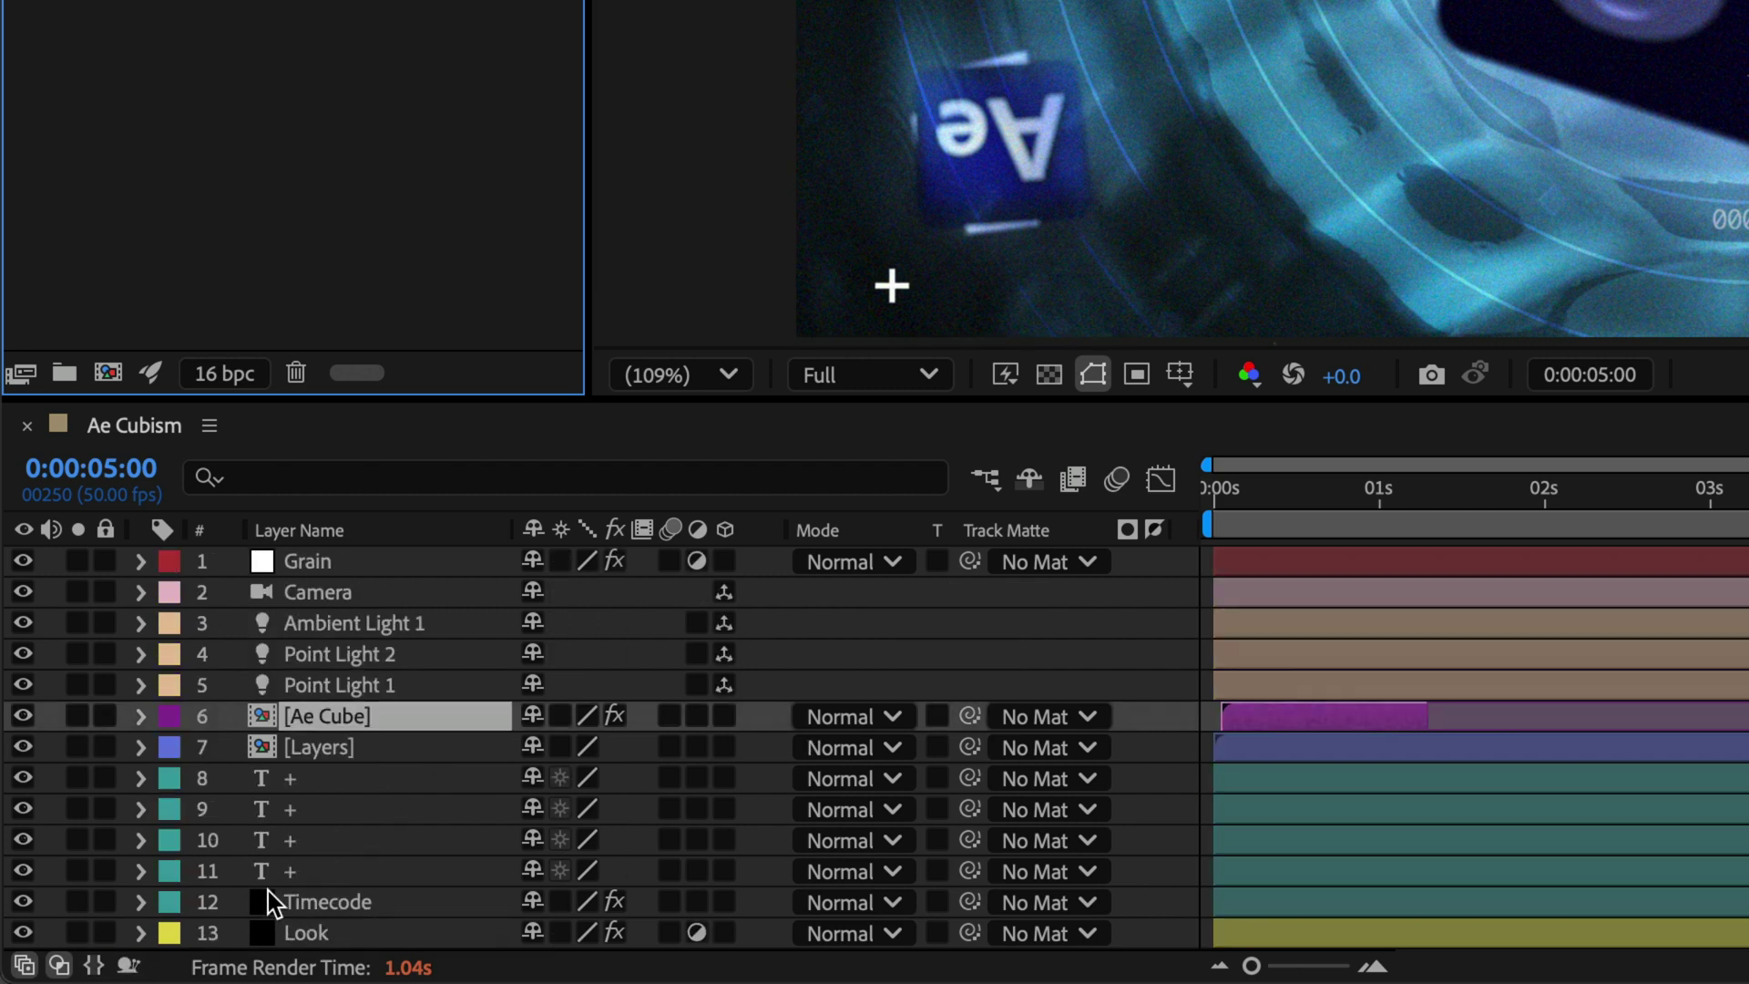
pyautogui.click(128, 961)
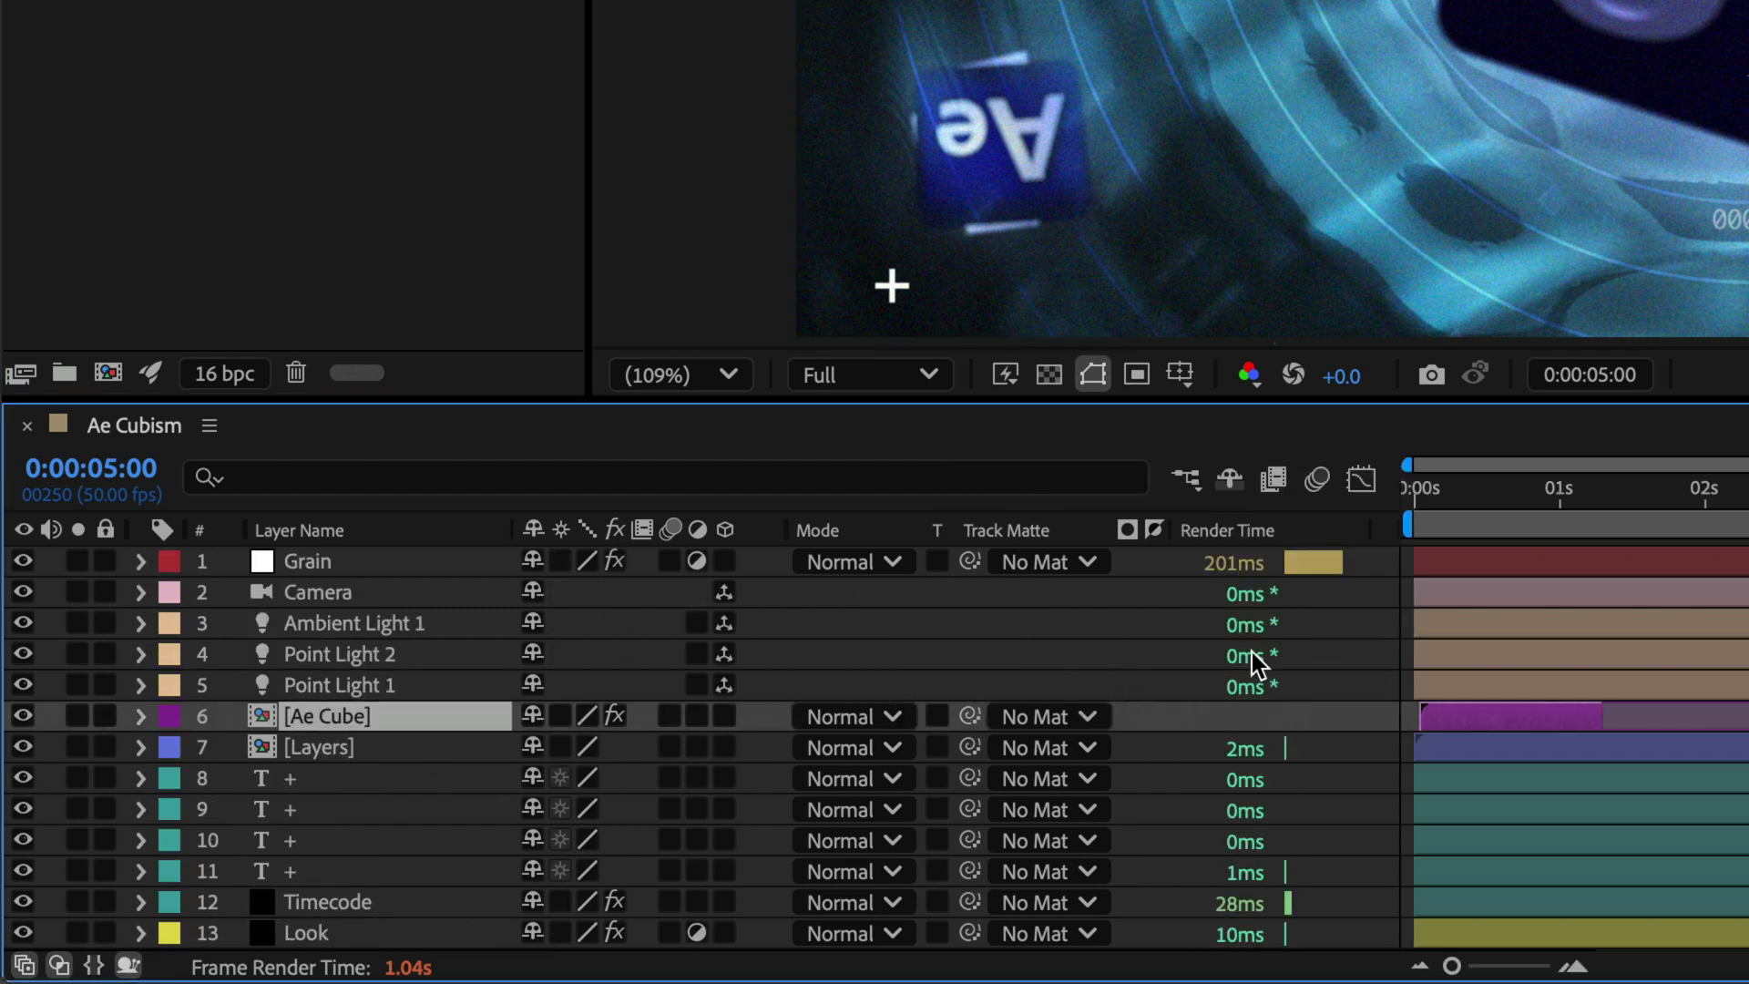
pyautogui.scroll(-3, 1345, 633)
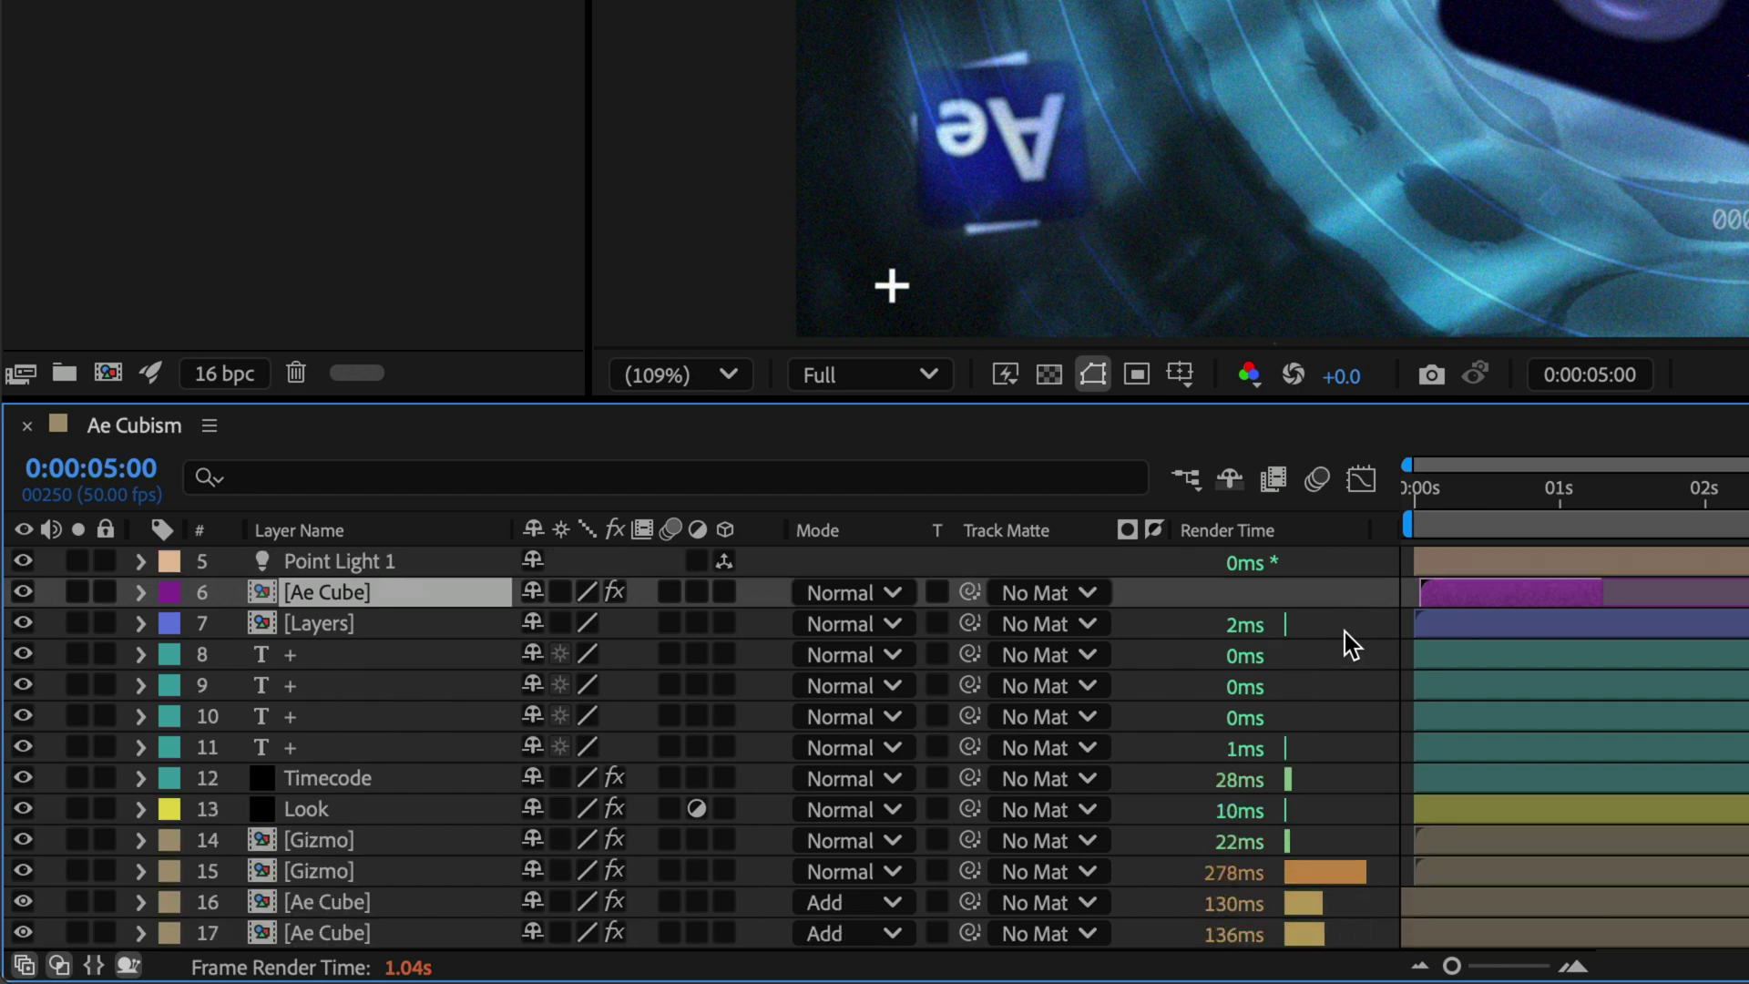
pyautogui.scroll(-2, 1344, 632)
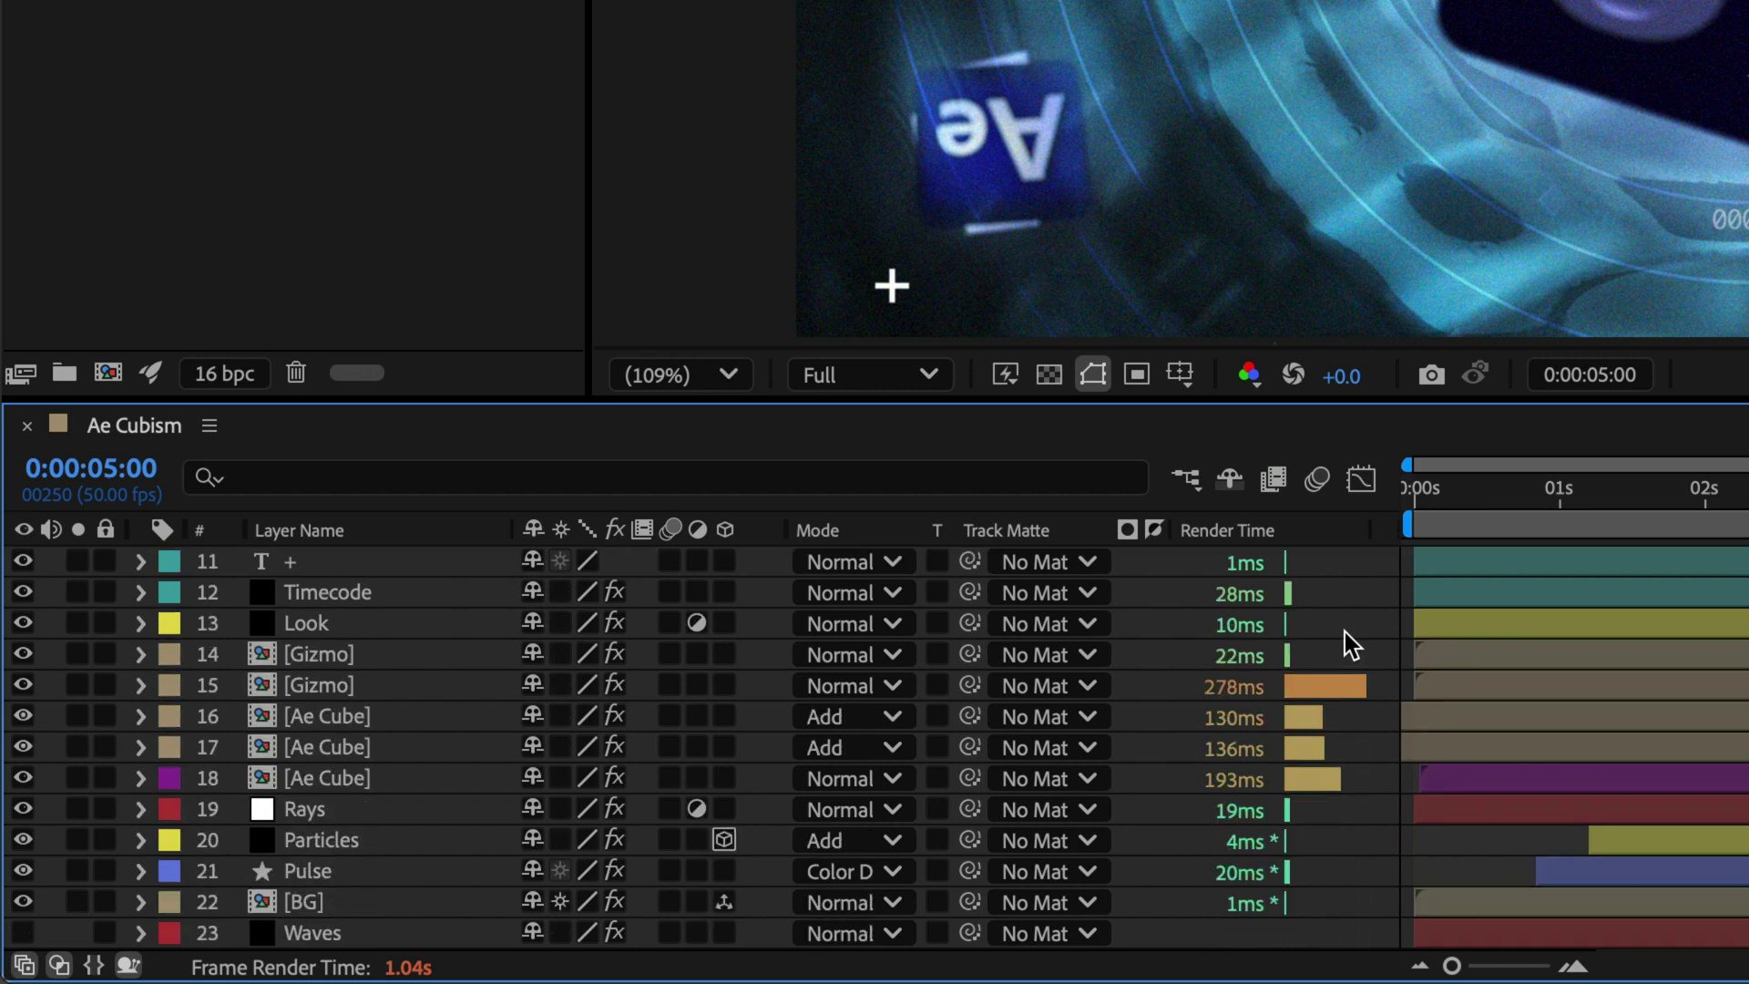
pyautogui.click(697, 901)
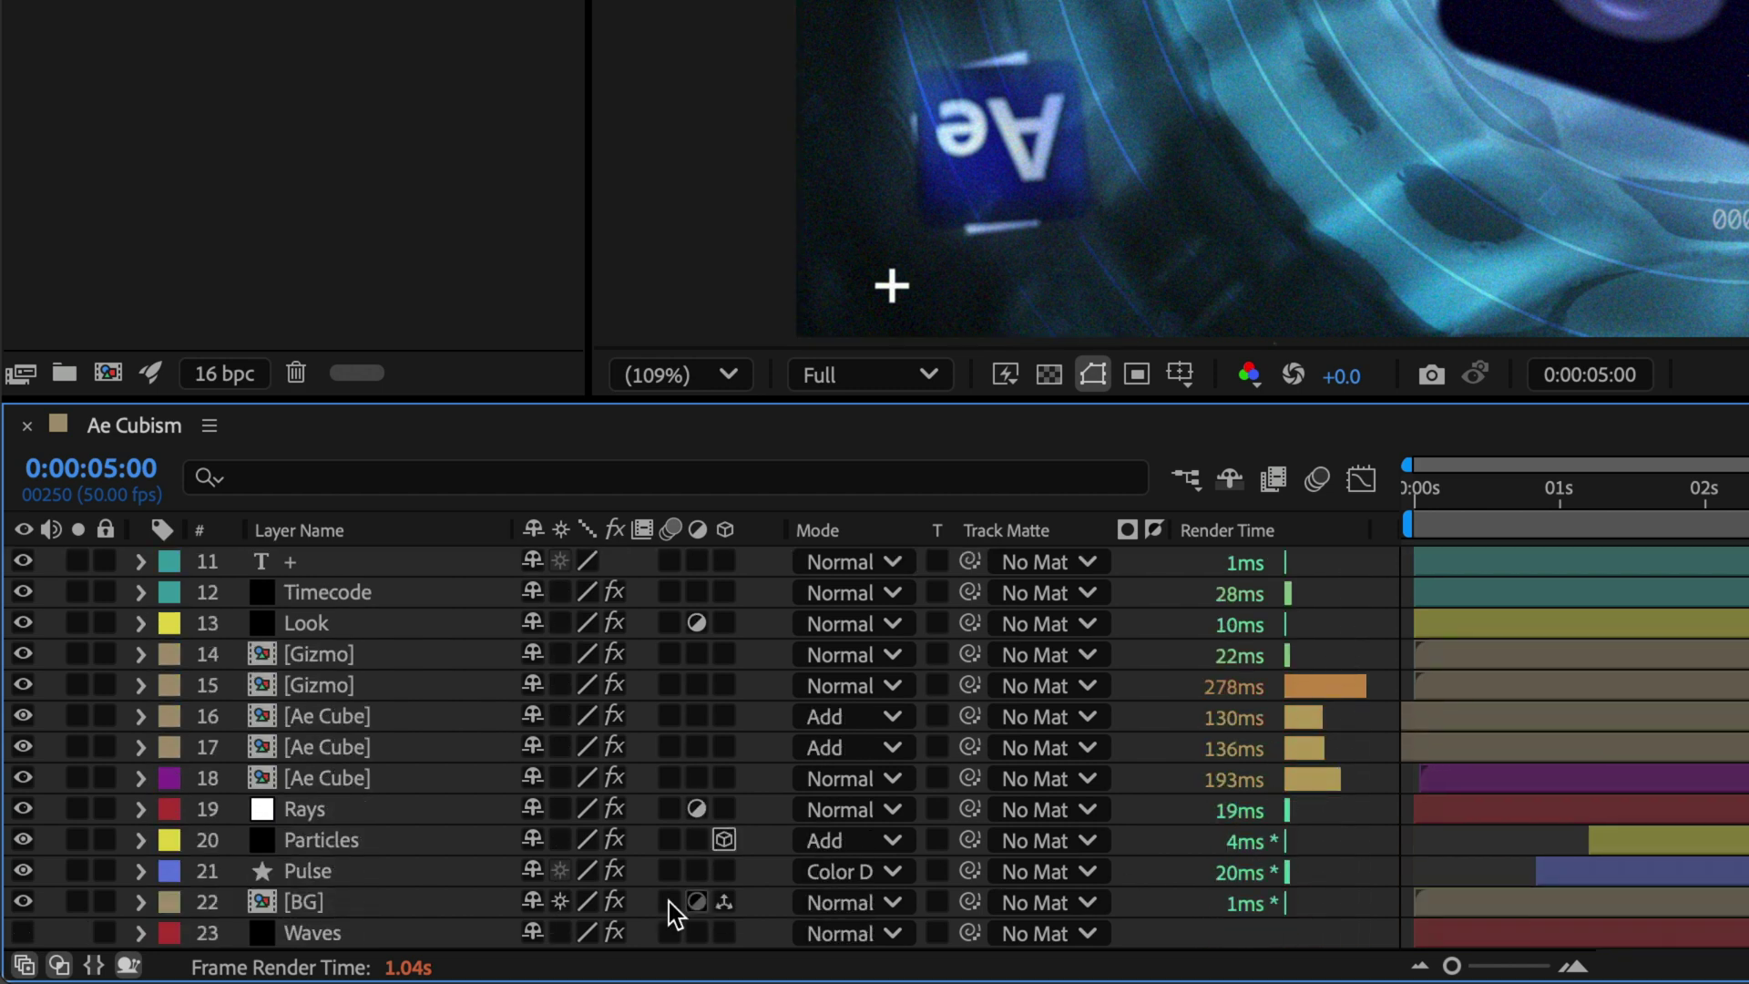
# Select the BG layer, expand its Radial Blur and Caustics effects, and check render time at 0:00:05:49.
pyautogui.click(329, 902)
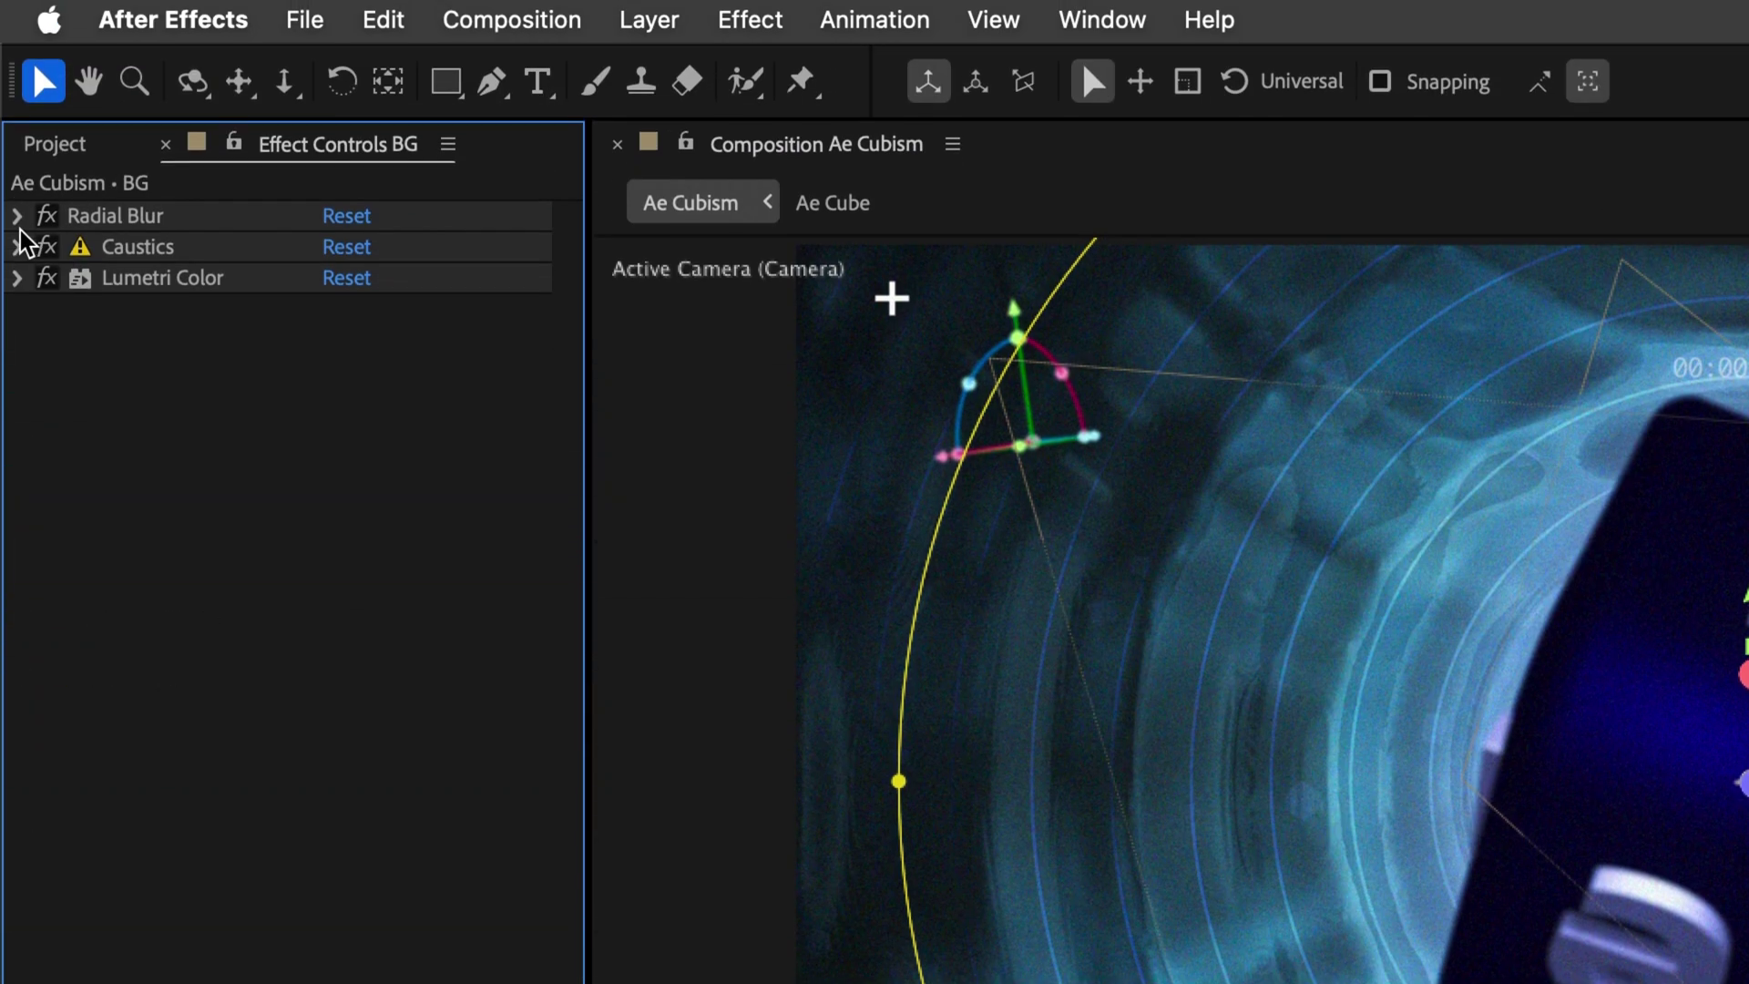
pyautogui.click(20, 217)
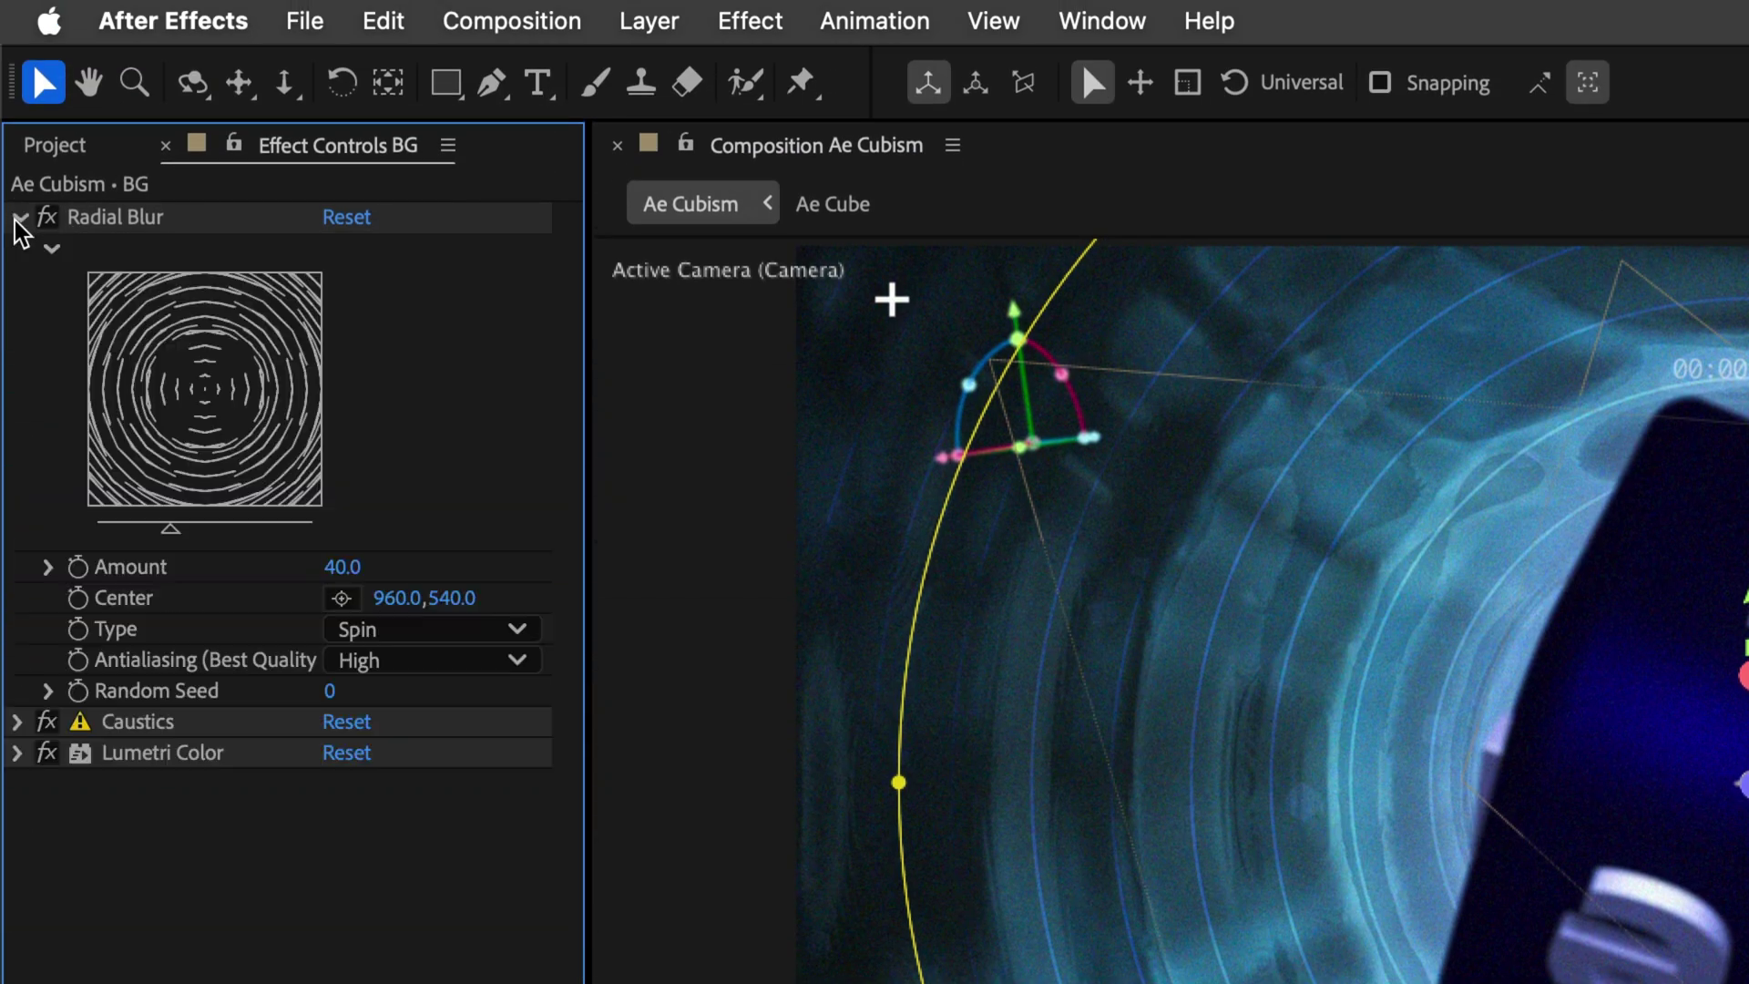
pyautogui.click(16, 722)
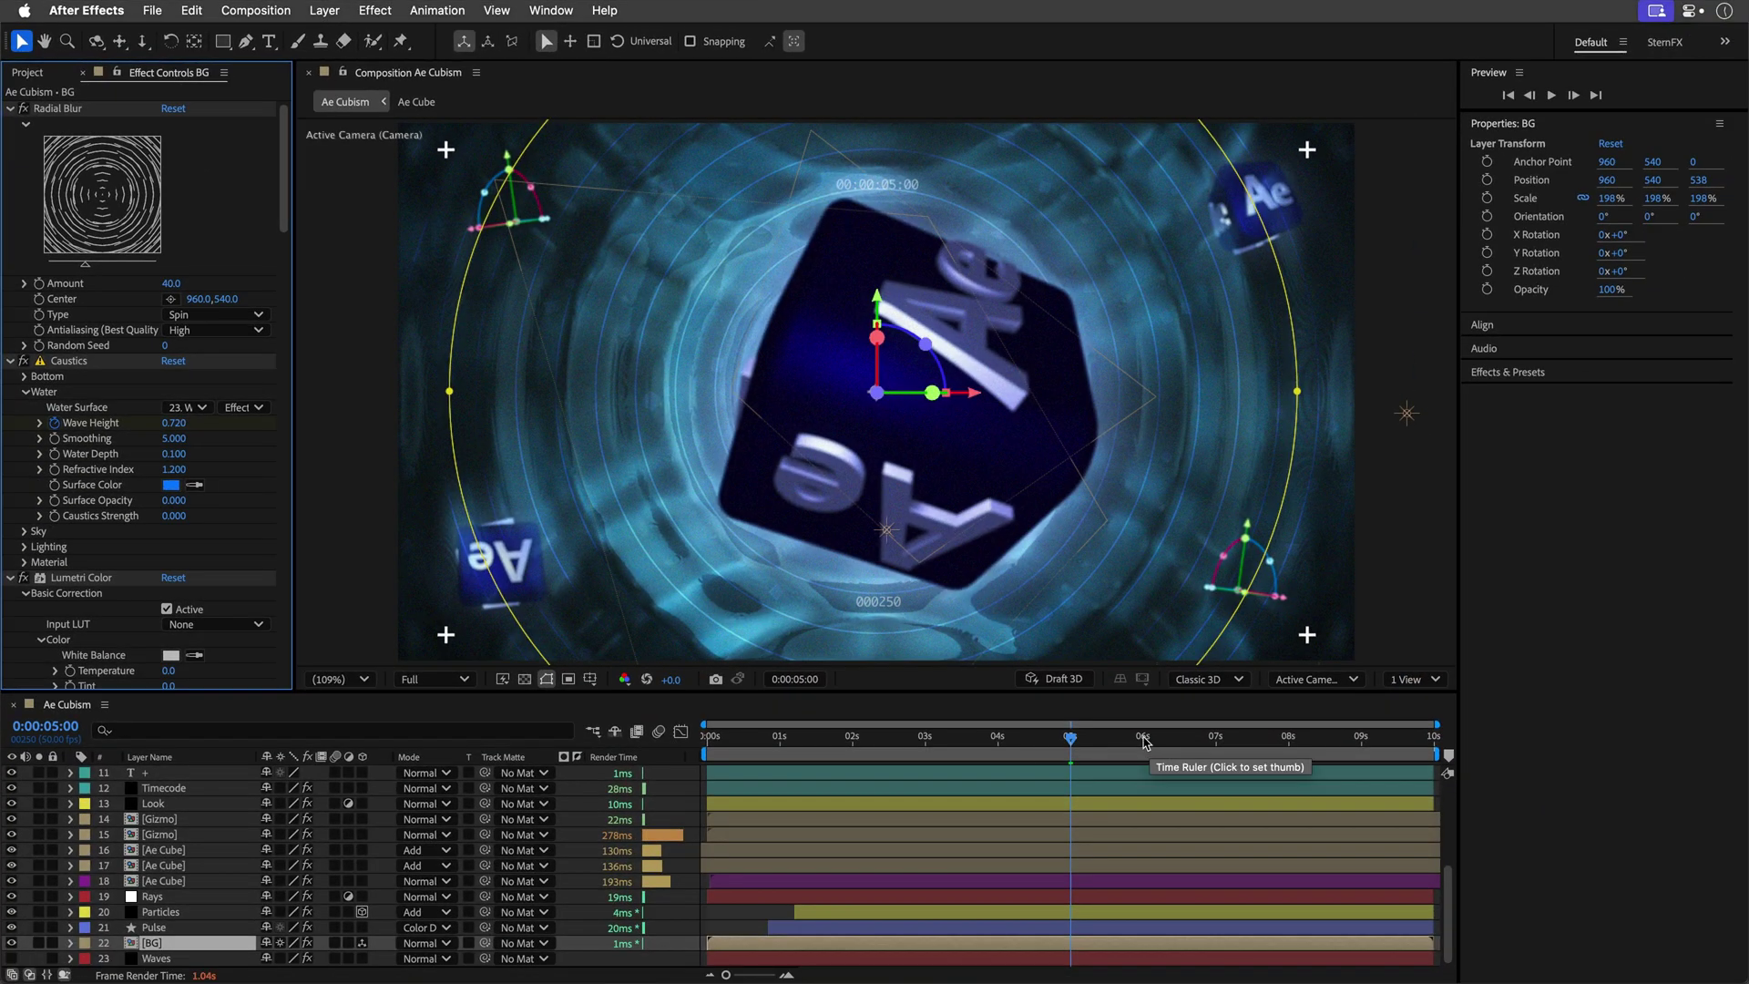
pyautogui.click(1143, 743)
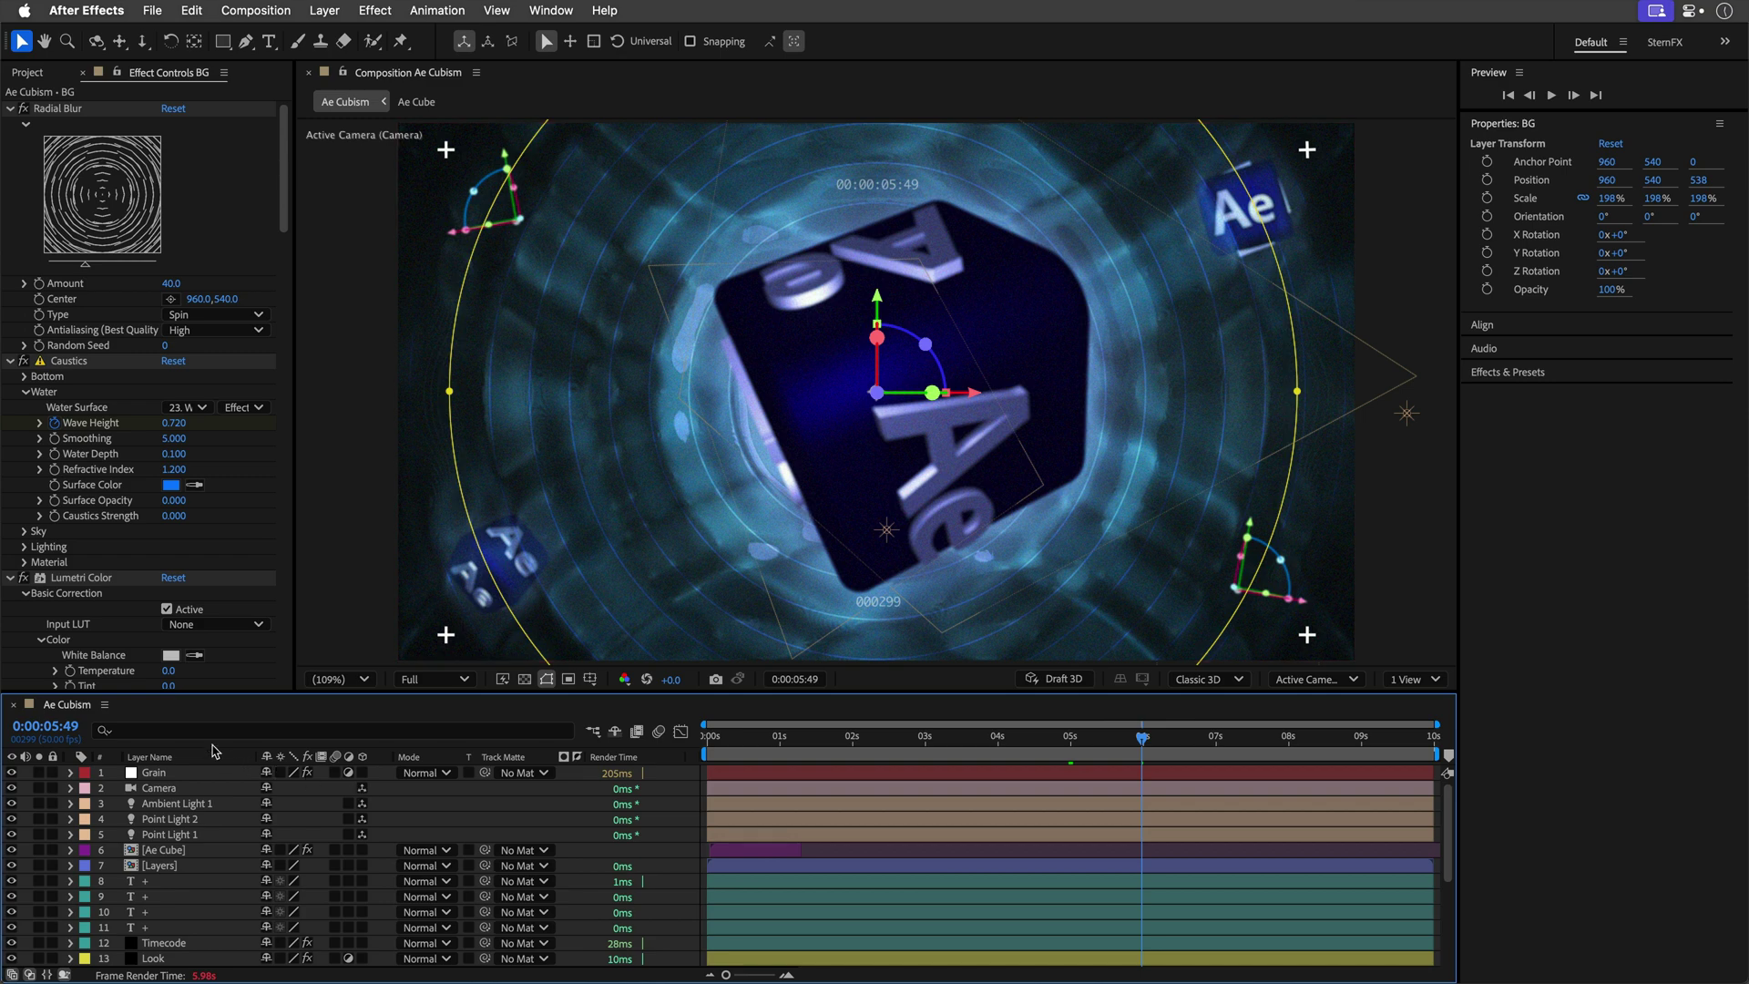
# Return to the first frame and add Ae Cubism to the Render Queue with Best Settings.
pyautogui.press('Home')
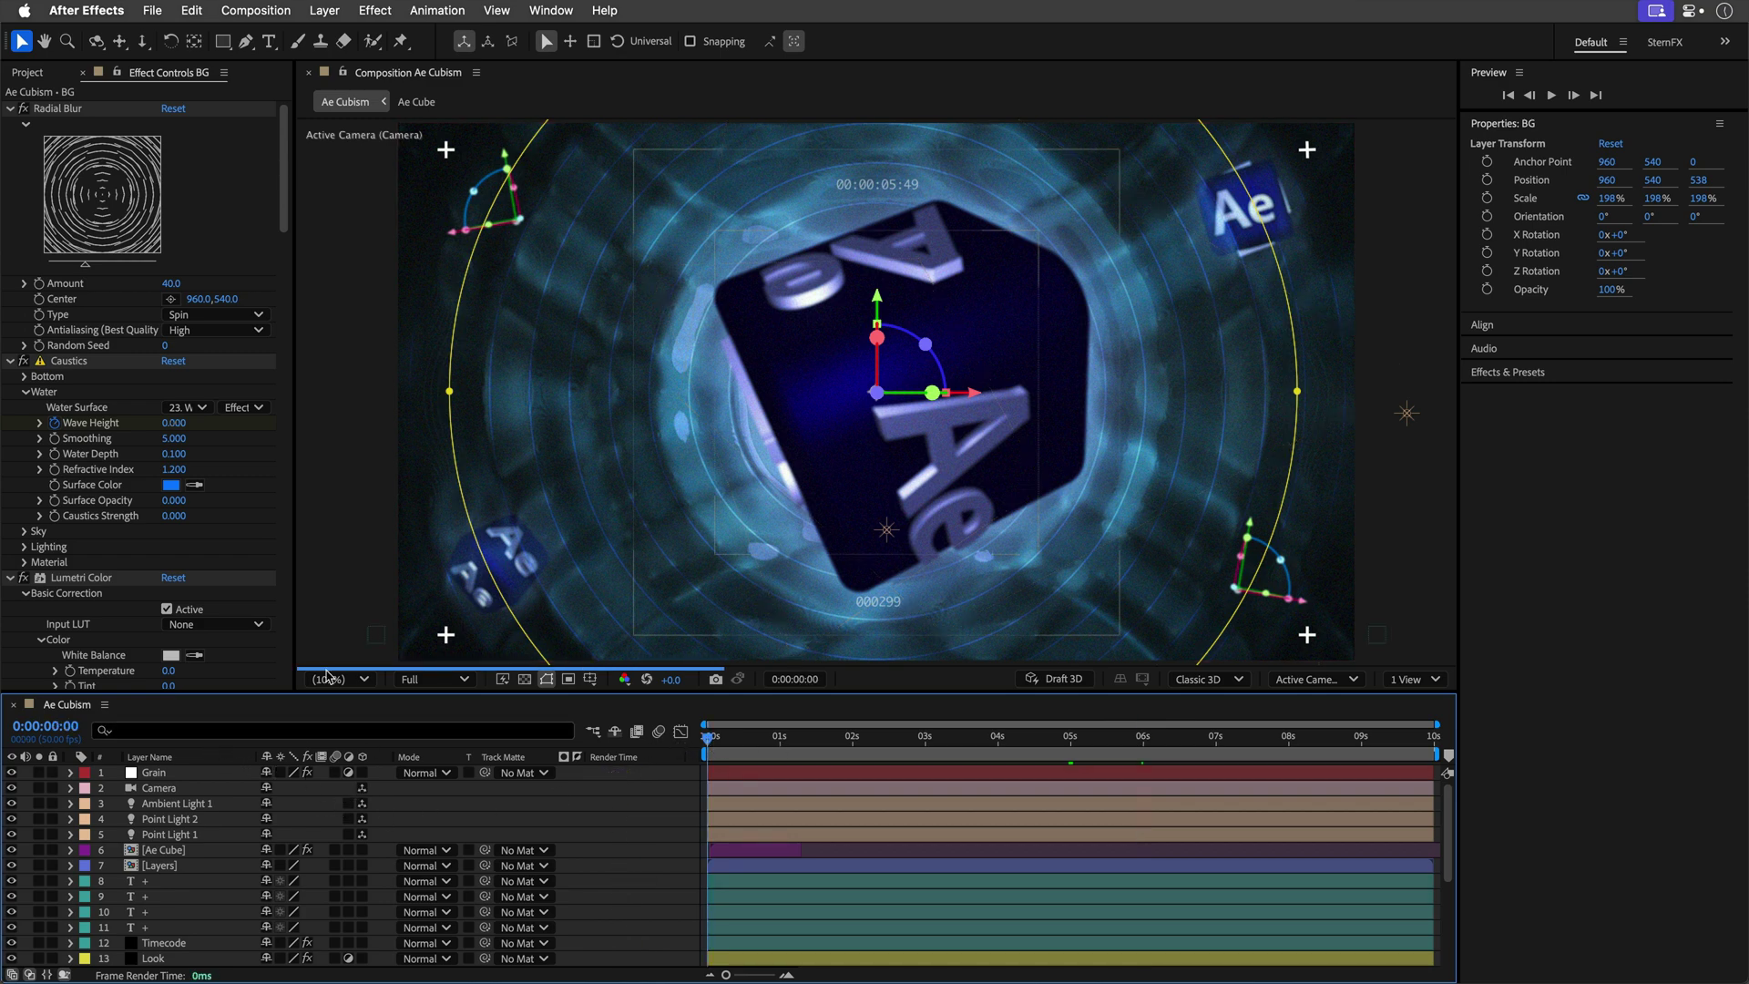
pyautogui.click(280, 7)
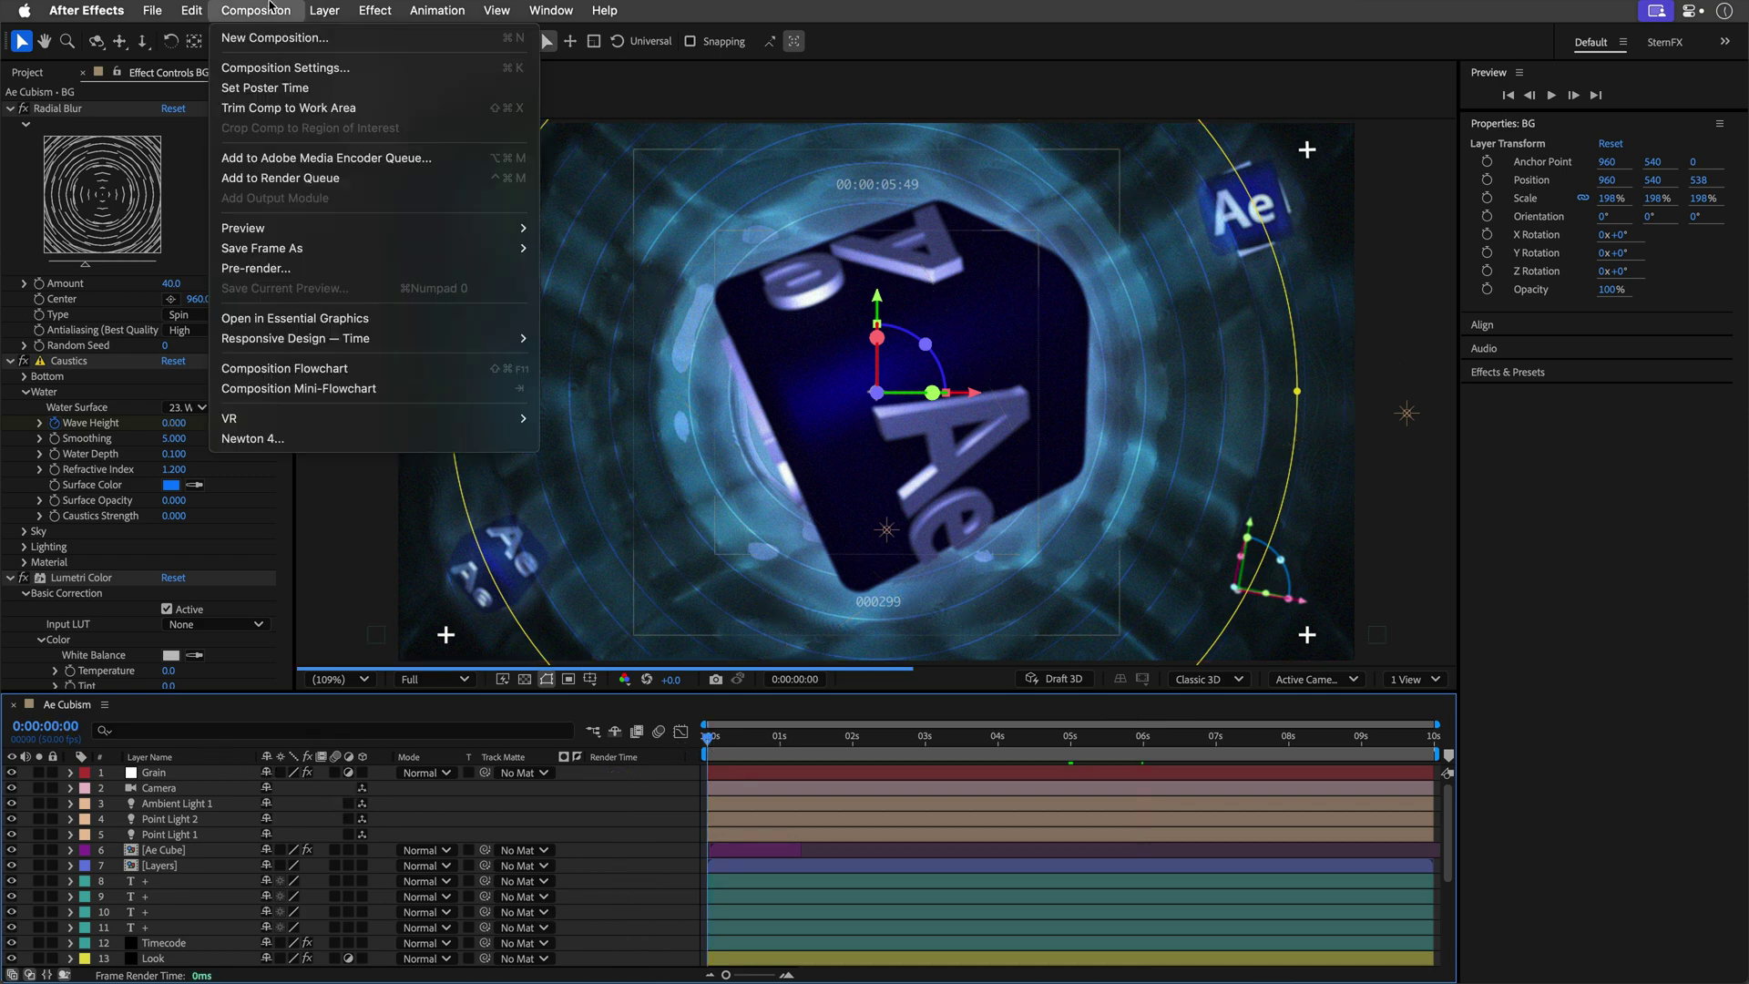
pyautogui.click(288, 180)
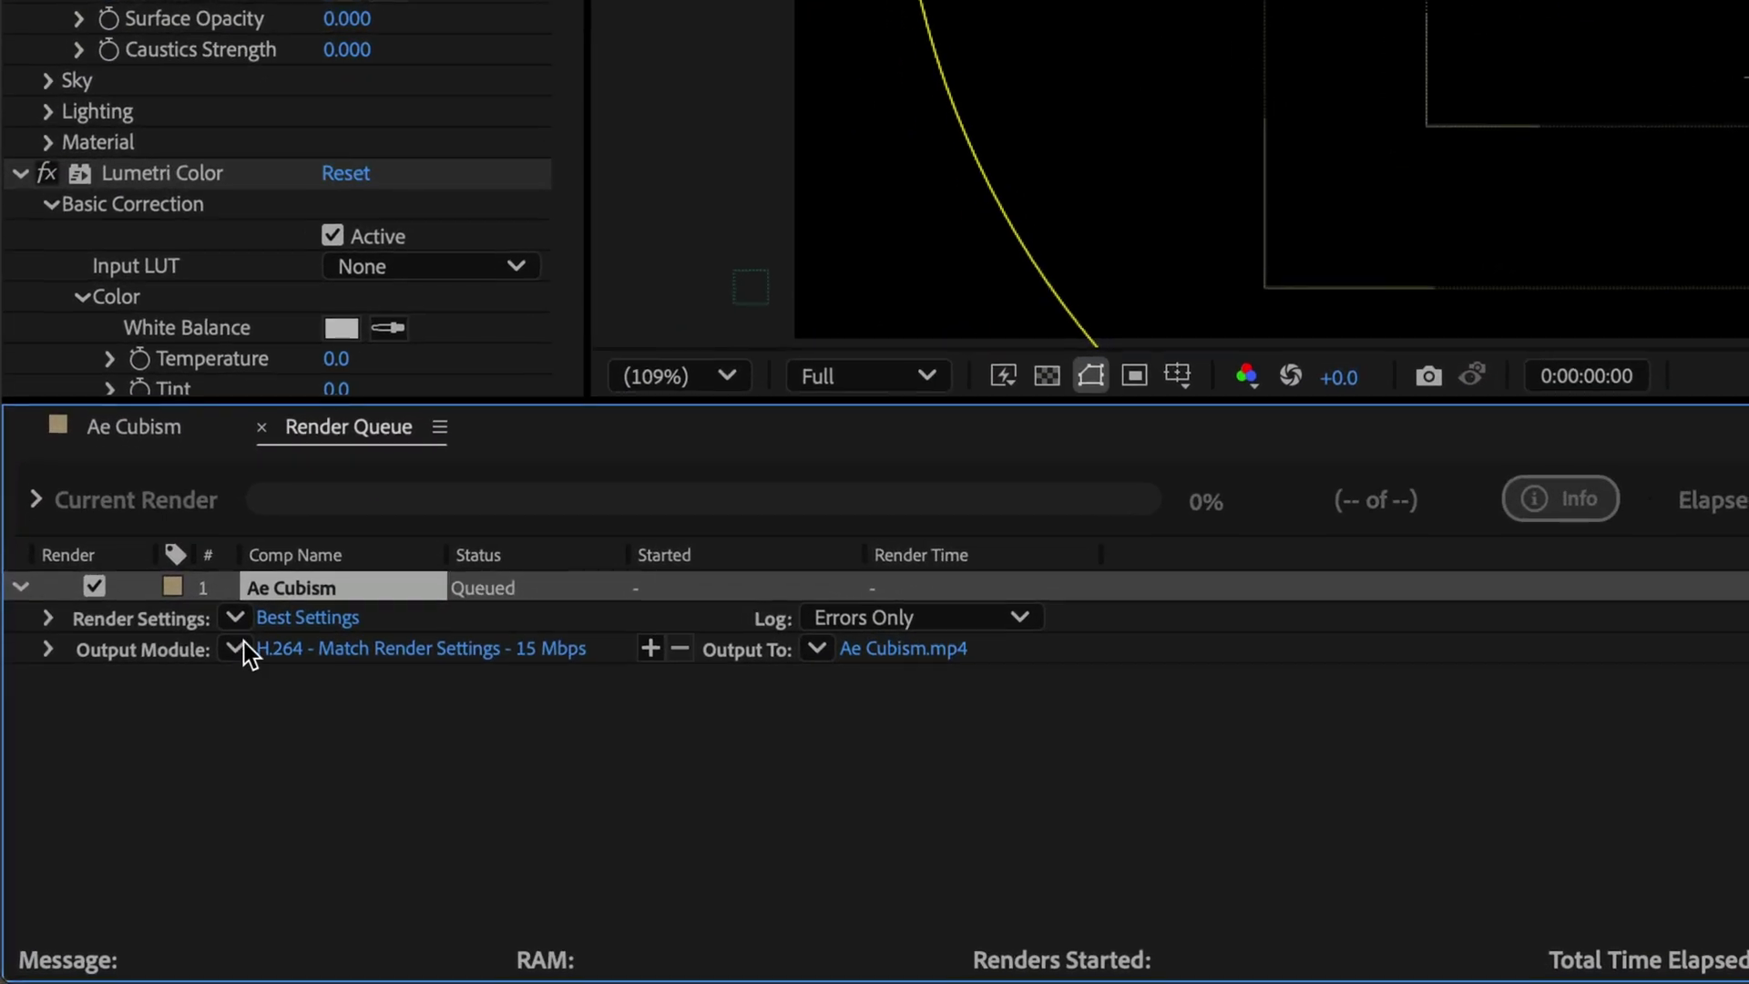
pyautogui.click(117, 800)
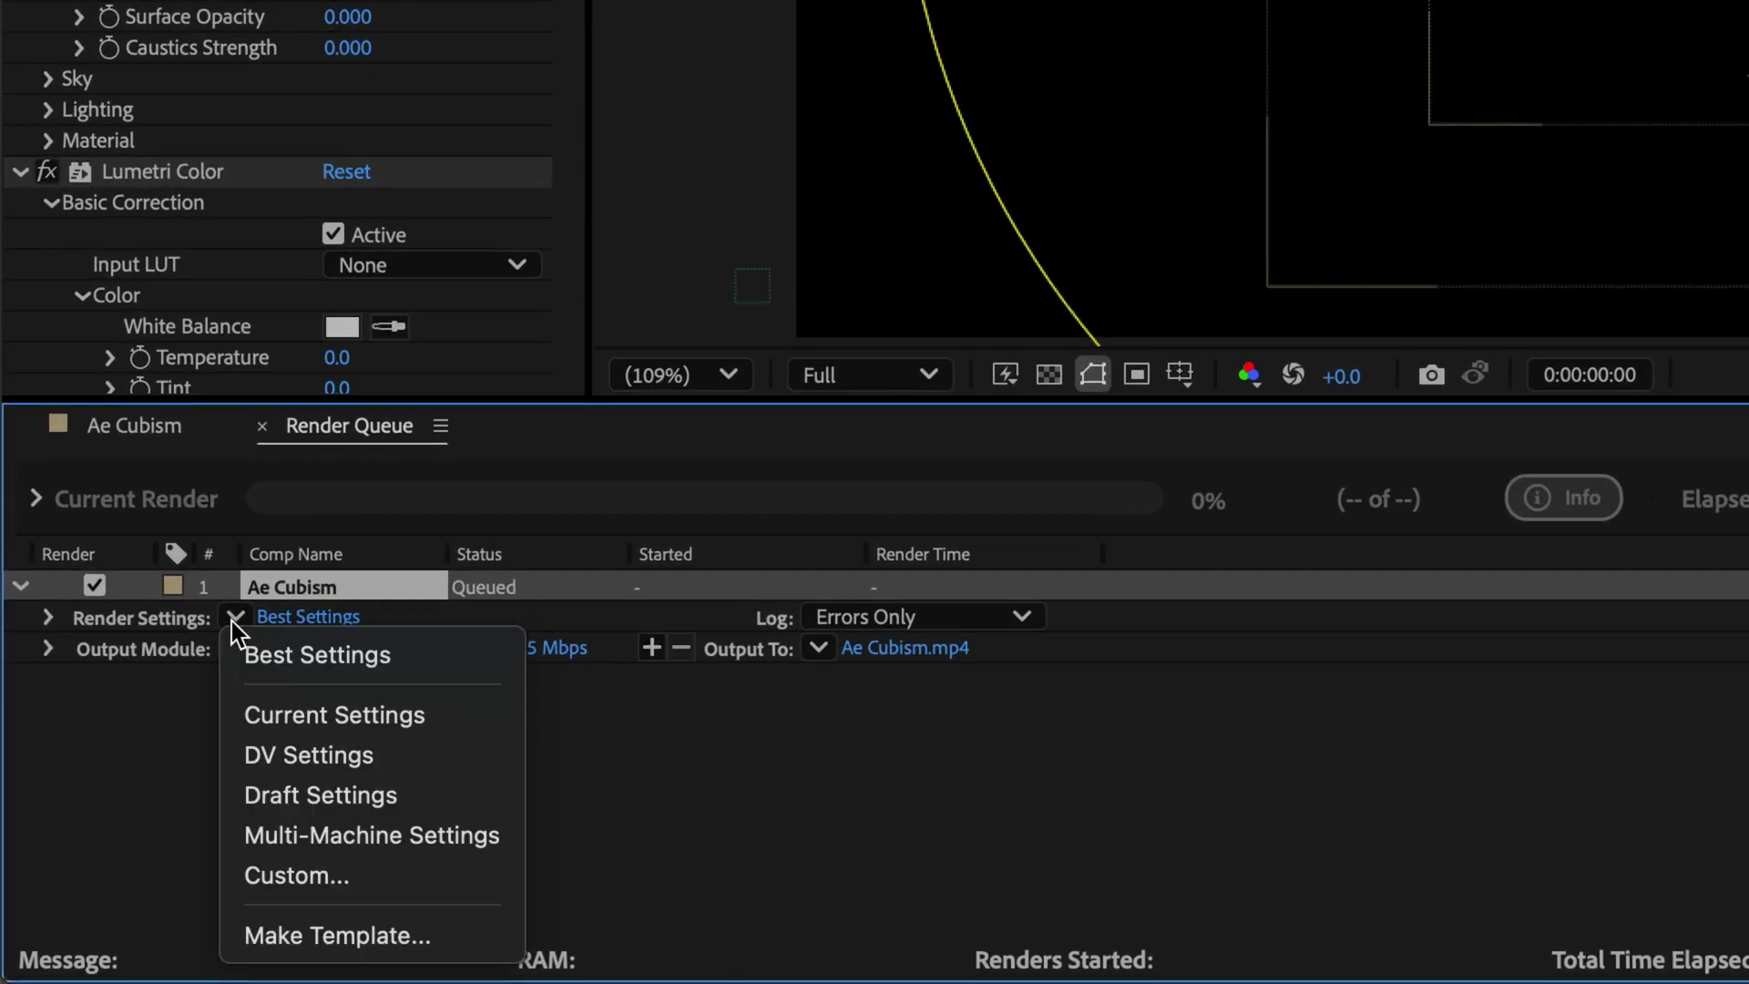
pyautogui.click(261, 654)
# Set the output module to High Quality and keep the output file as Ae Cubism.mov.
pyautogui.click(239, 648)
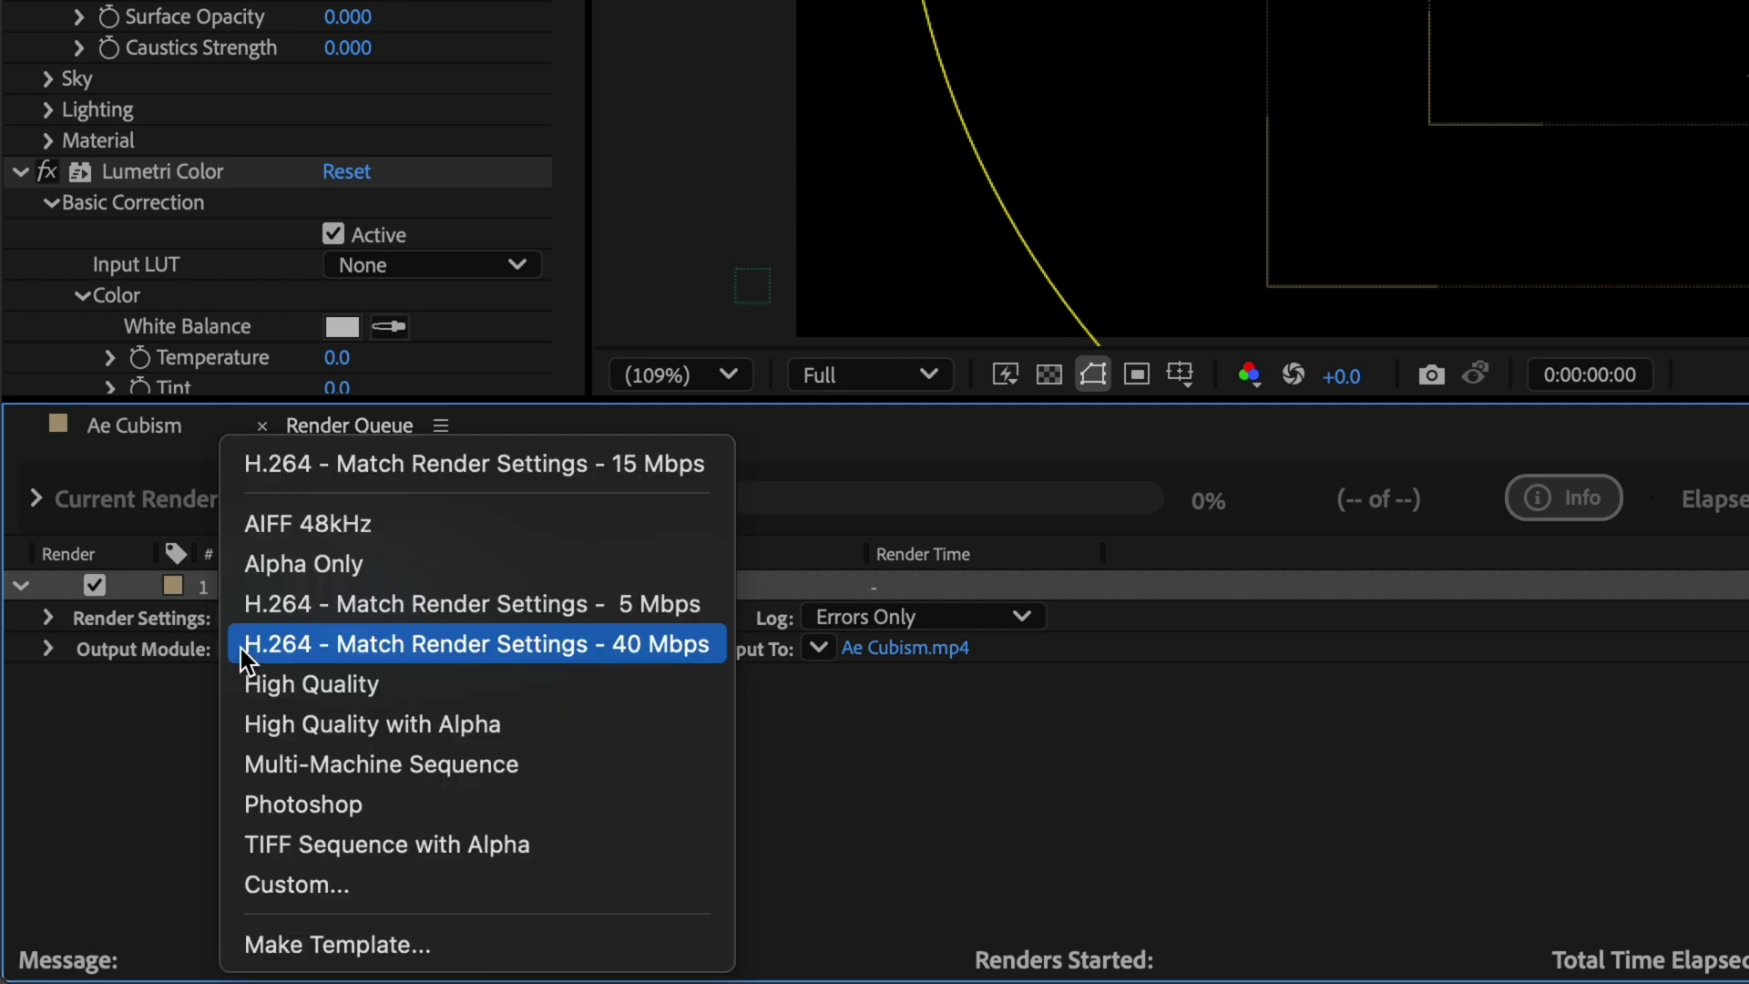
pyautogui.click(260, 699)
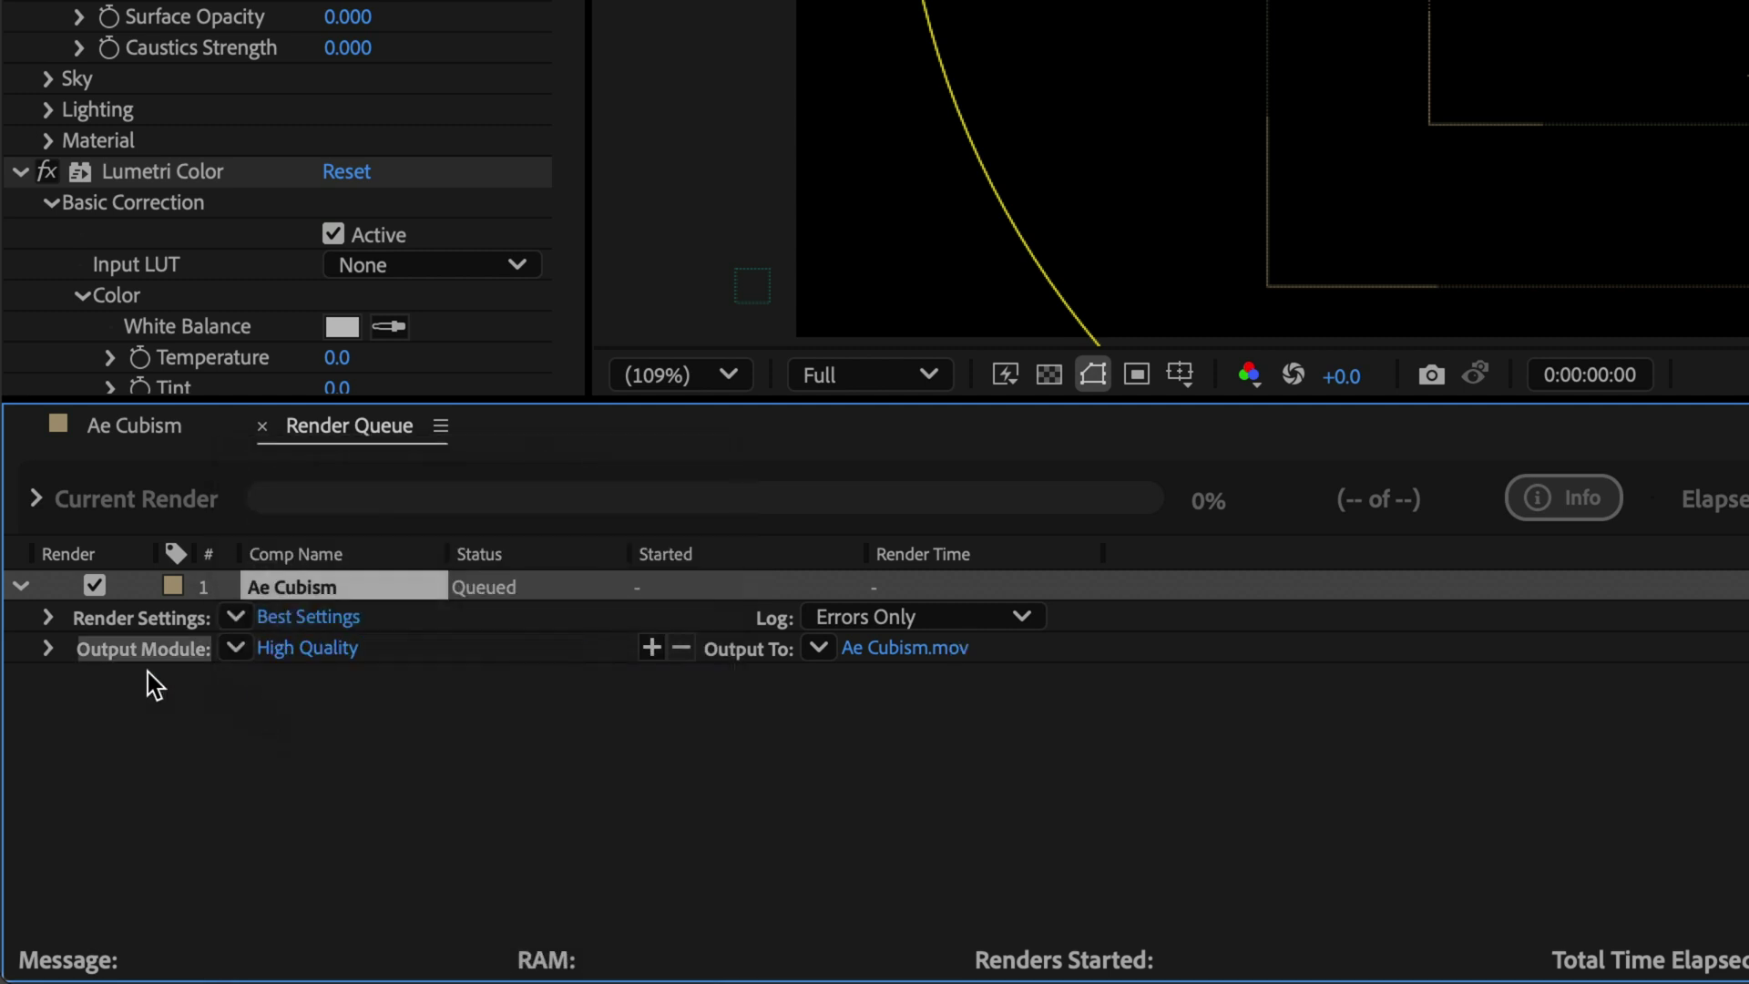
pyautogui.click(49, 649)
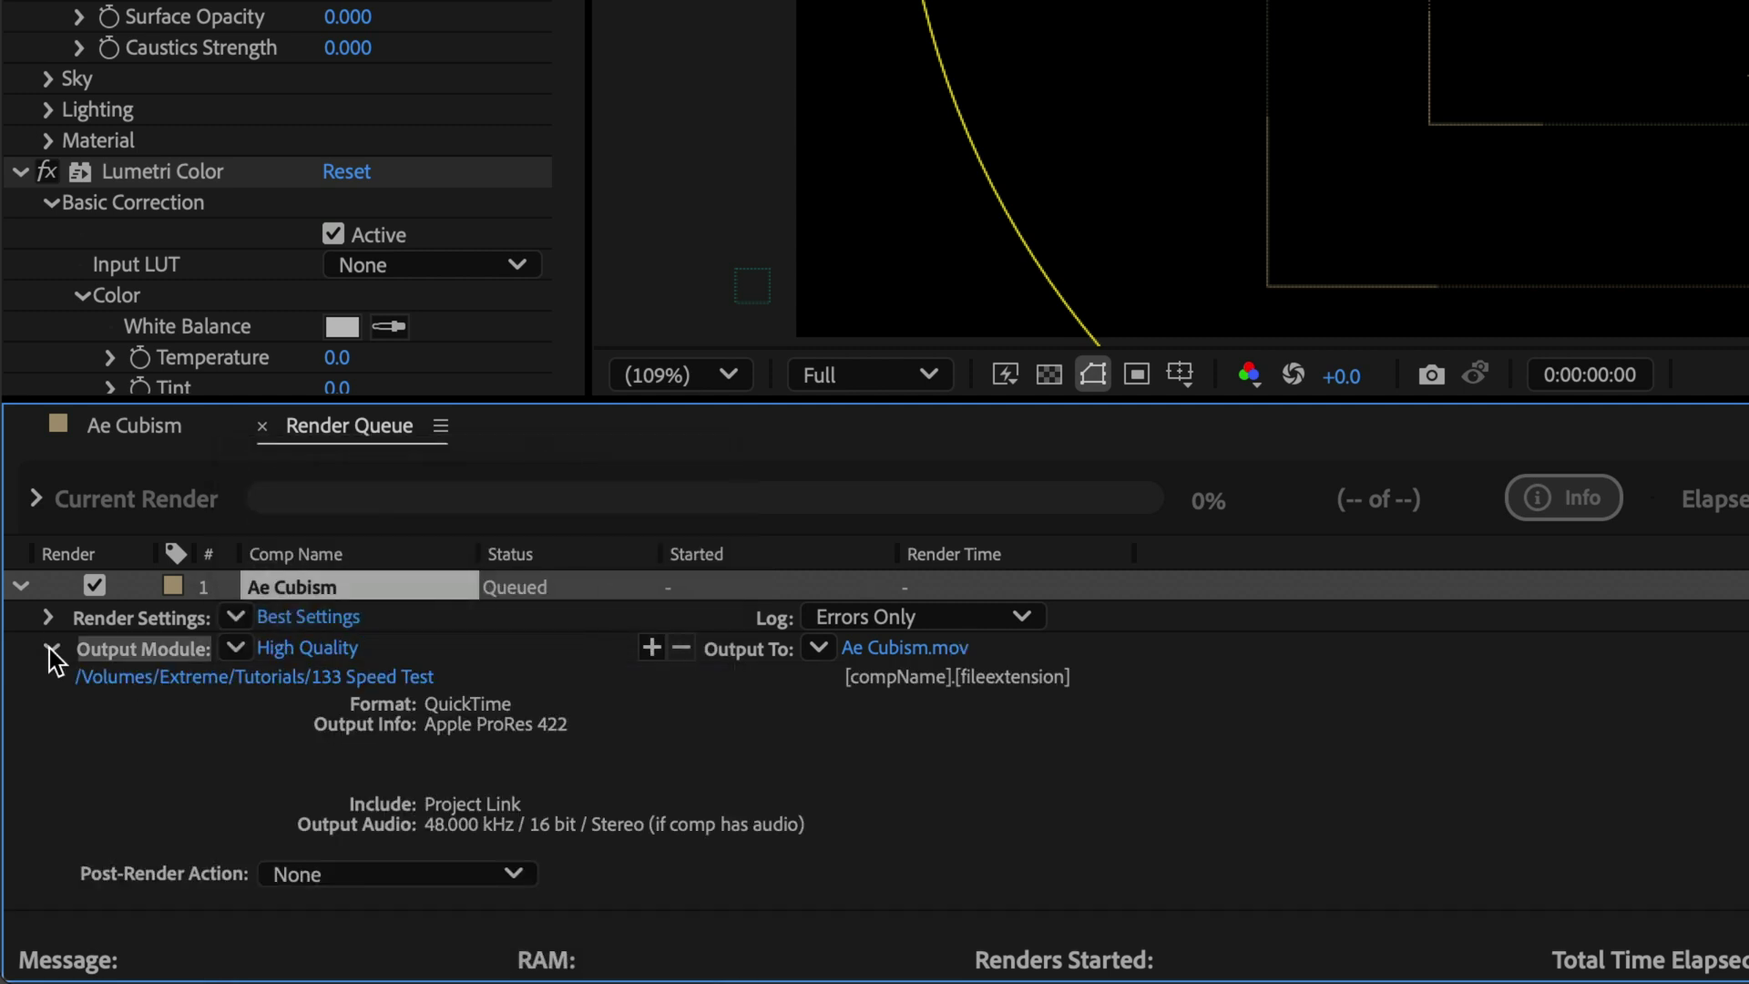
pyautogui.click(49, 649)
pyautogui.click(874, 649)
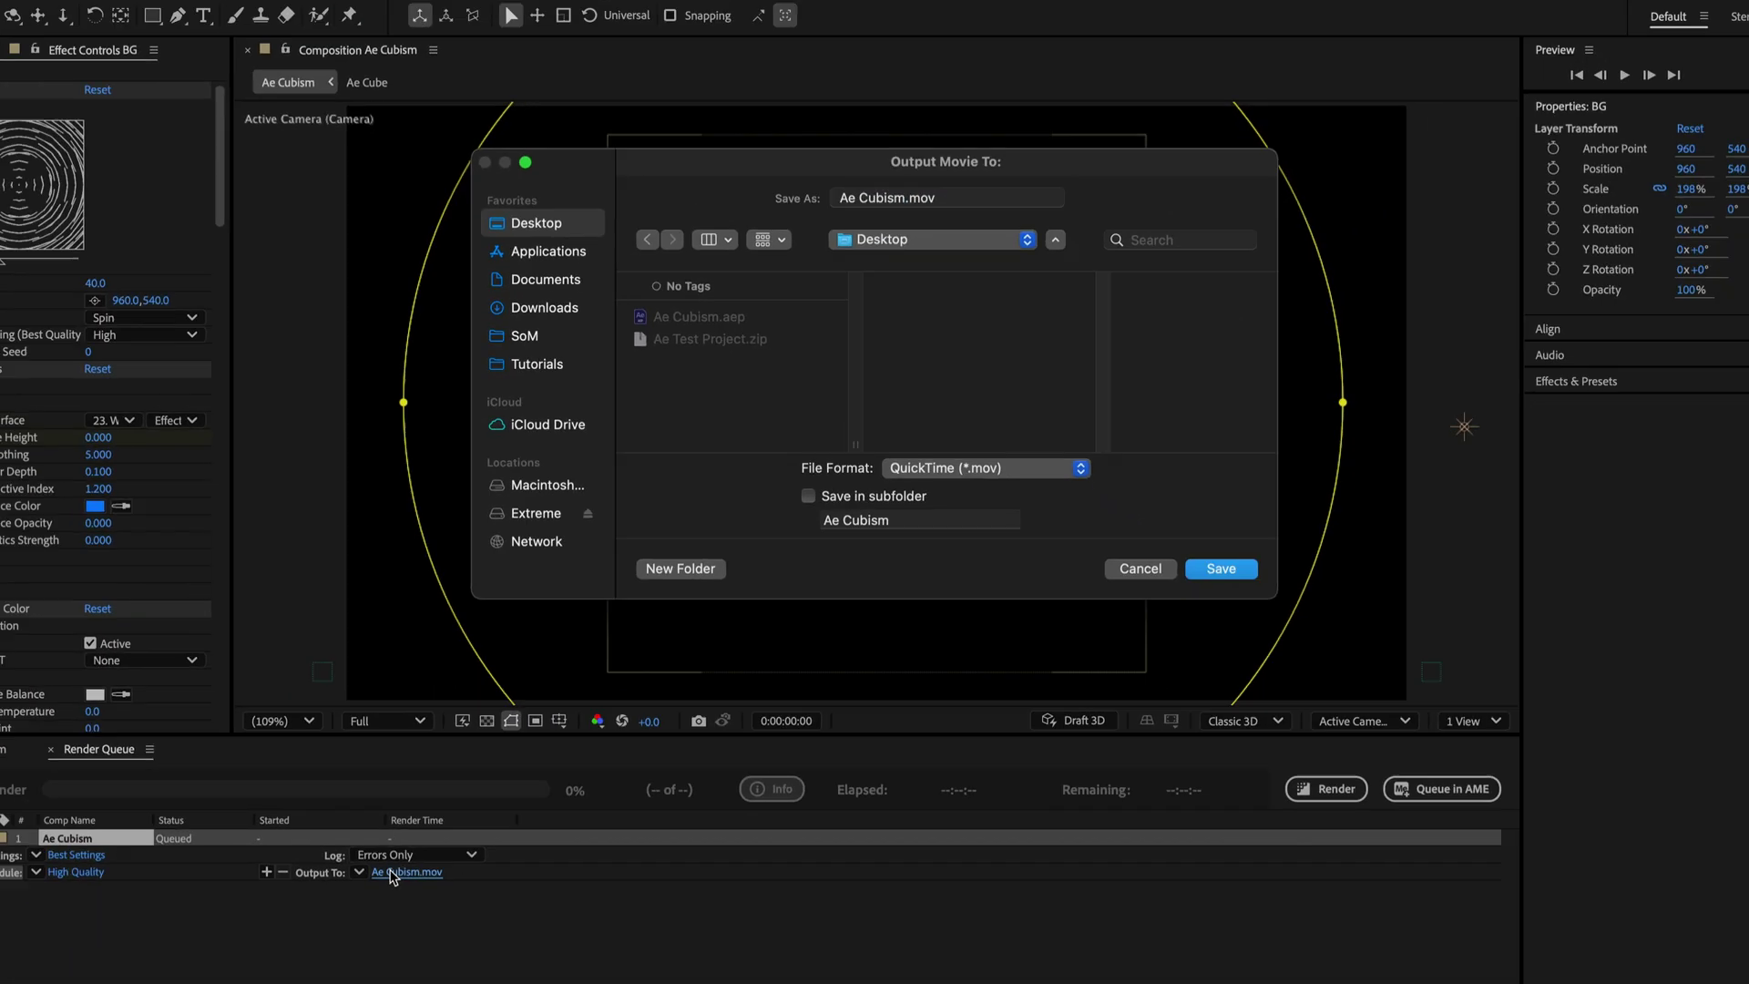
pyautogui.press('Return')
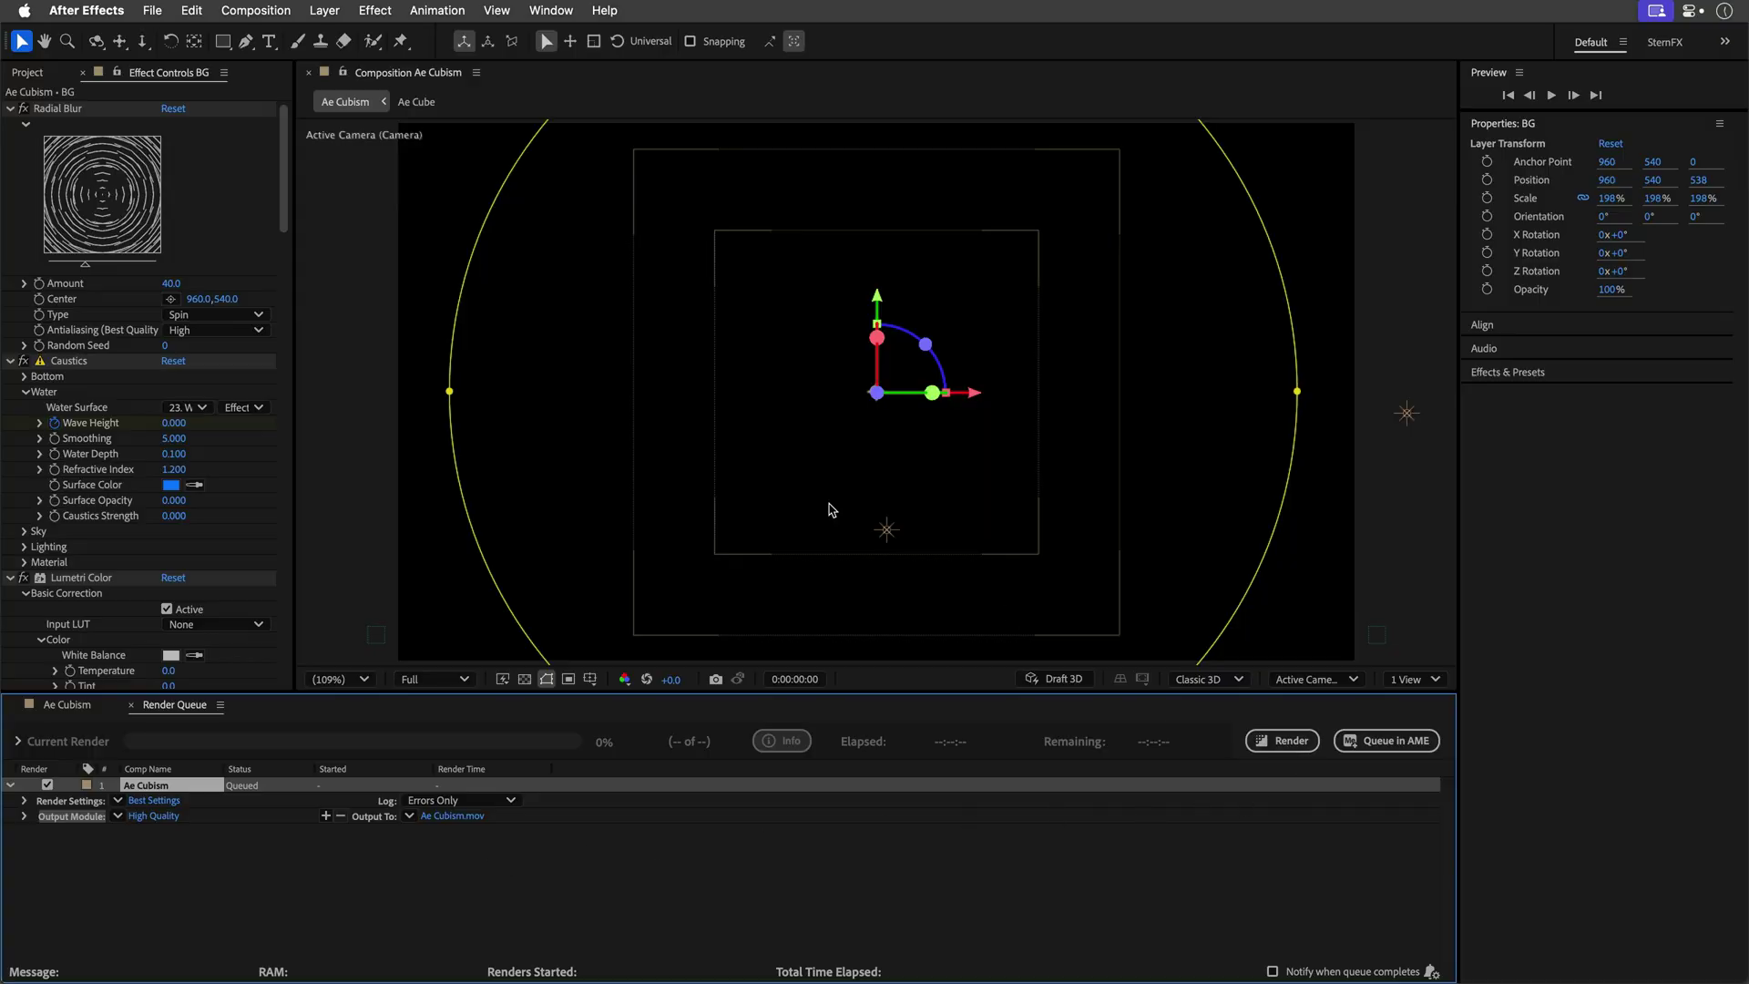
# Purge the 218 MB memory and disk cache, then start rendering Ae Cubism in the Render Queue.
pyautogui.click(192, 10)
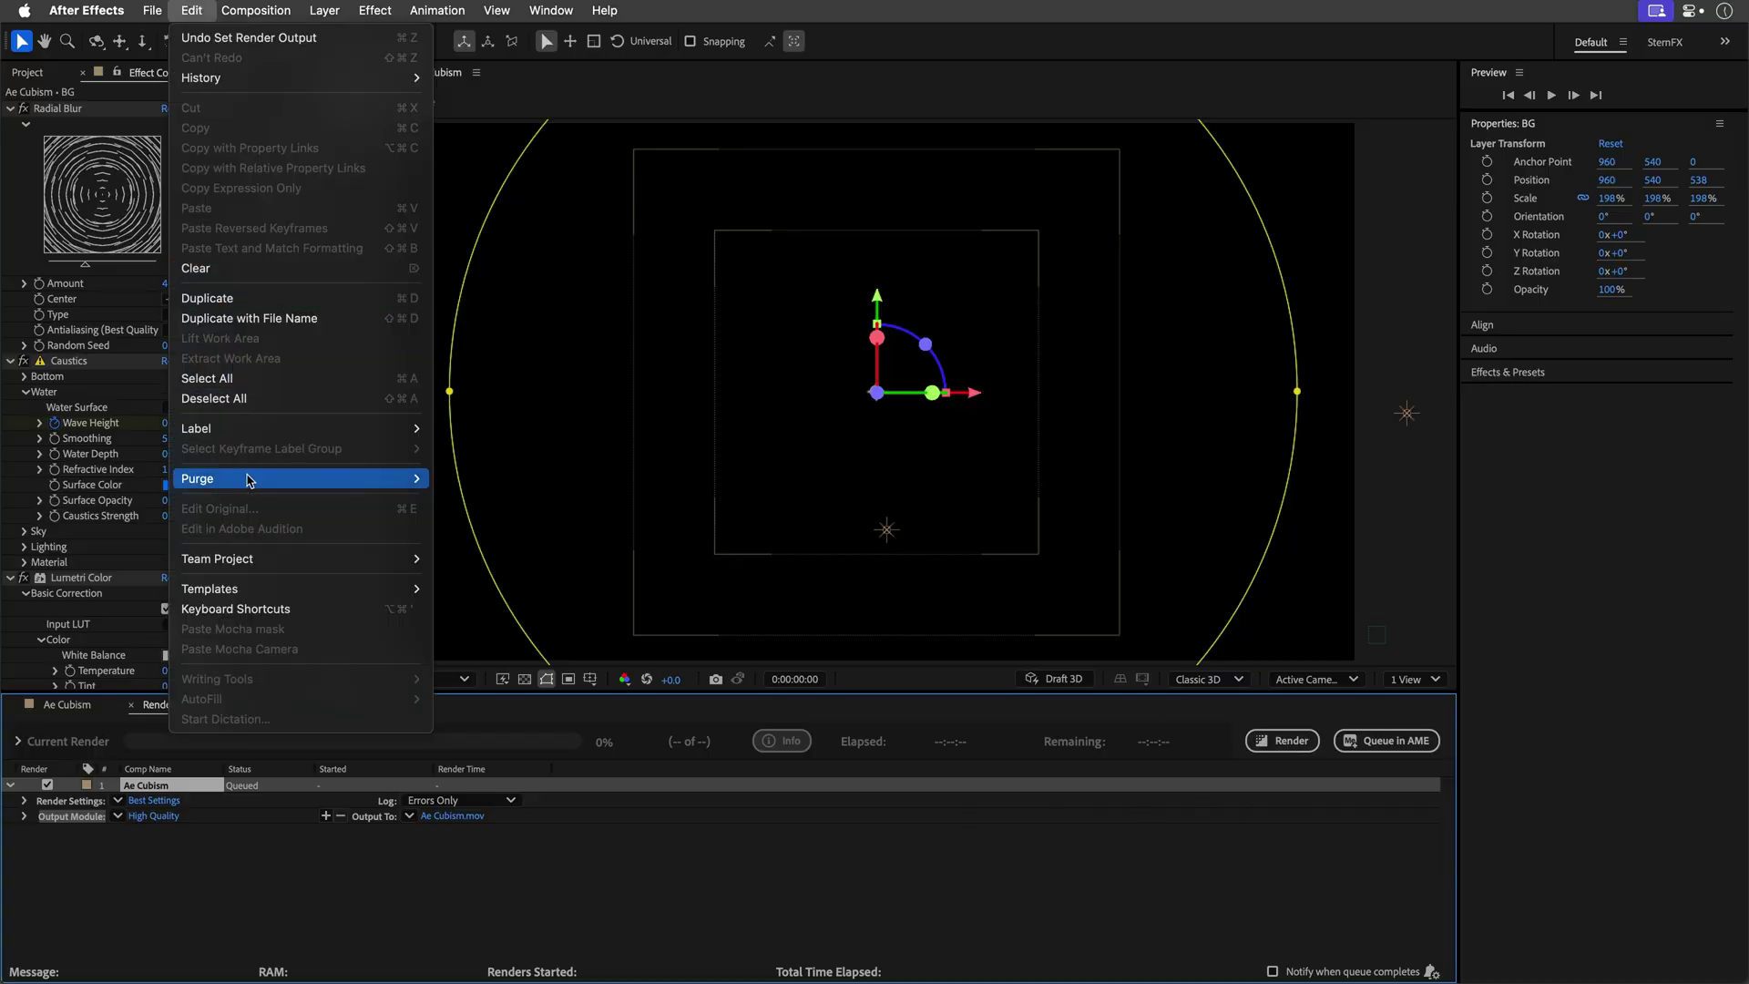
pyautogui.click(492, 500)
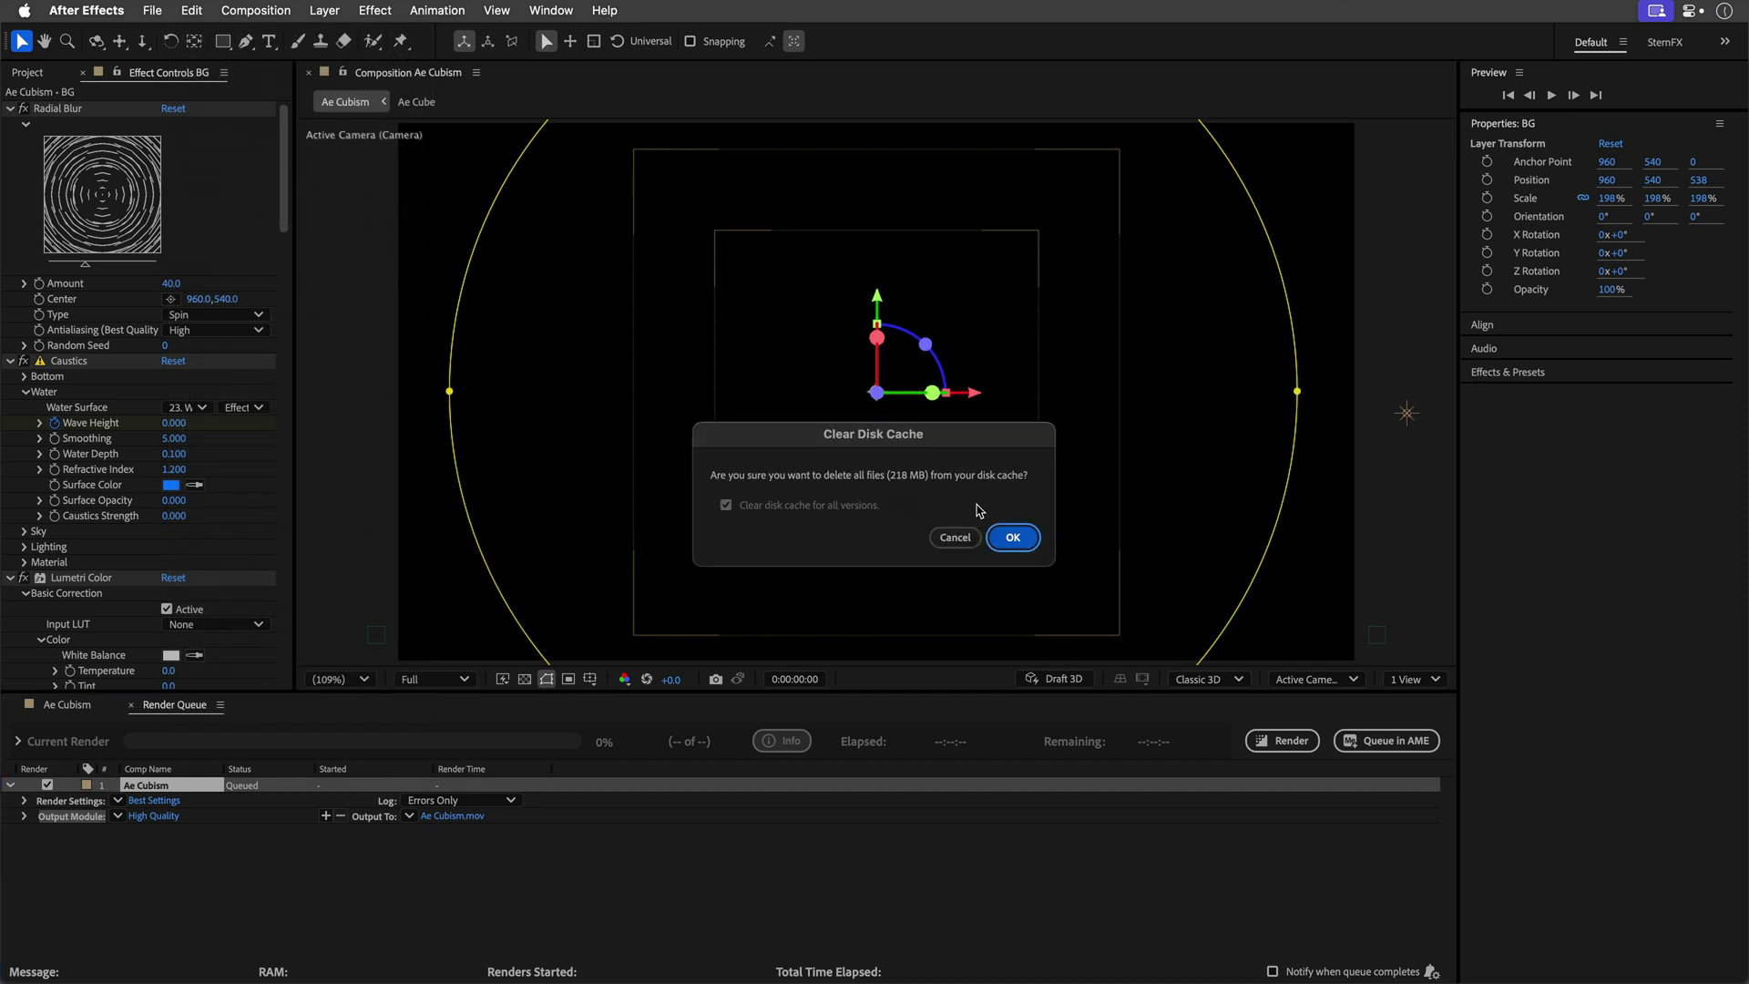
pyautogui.click(1011, 538)
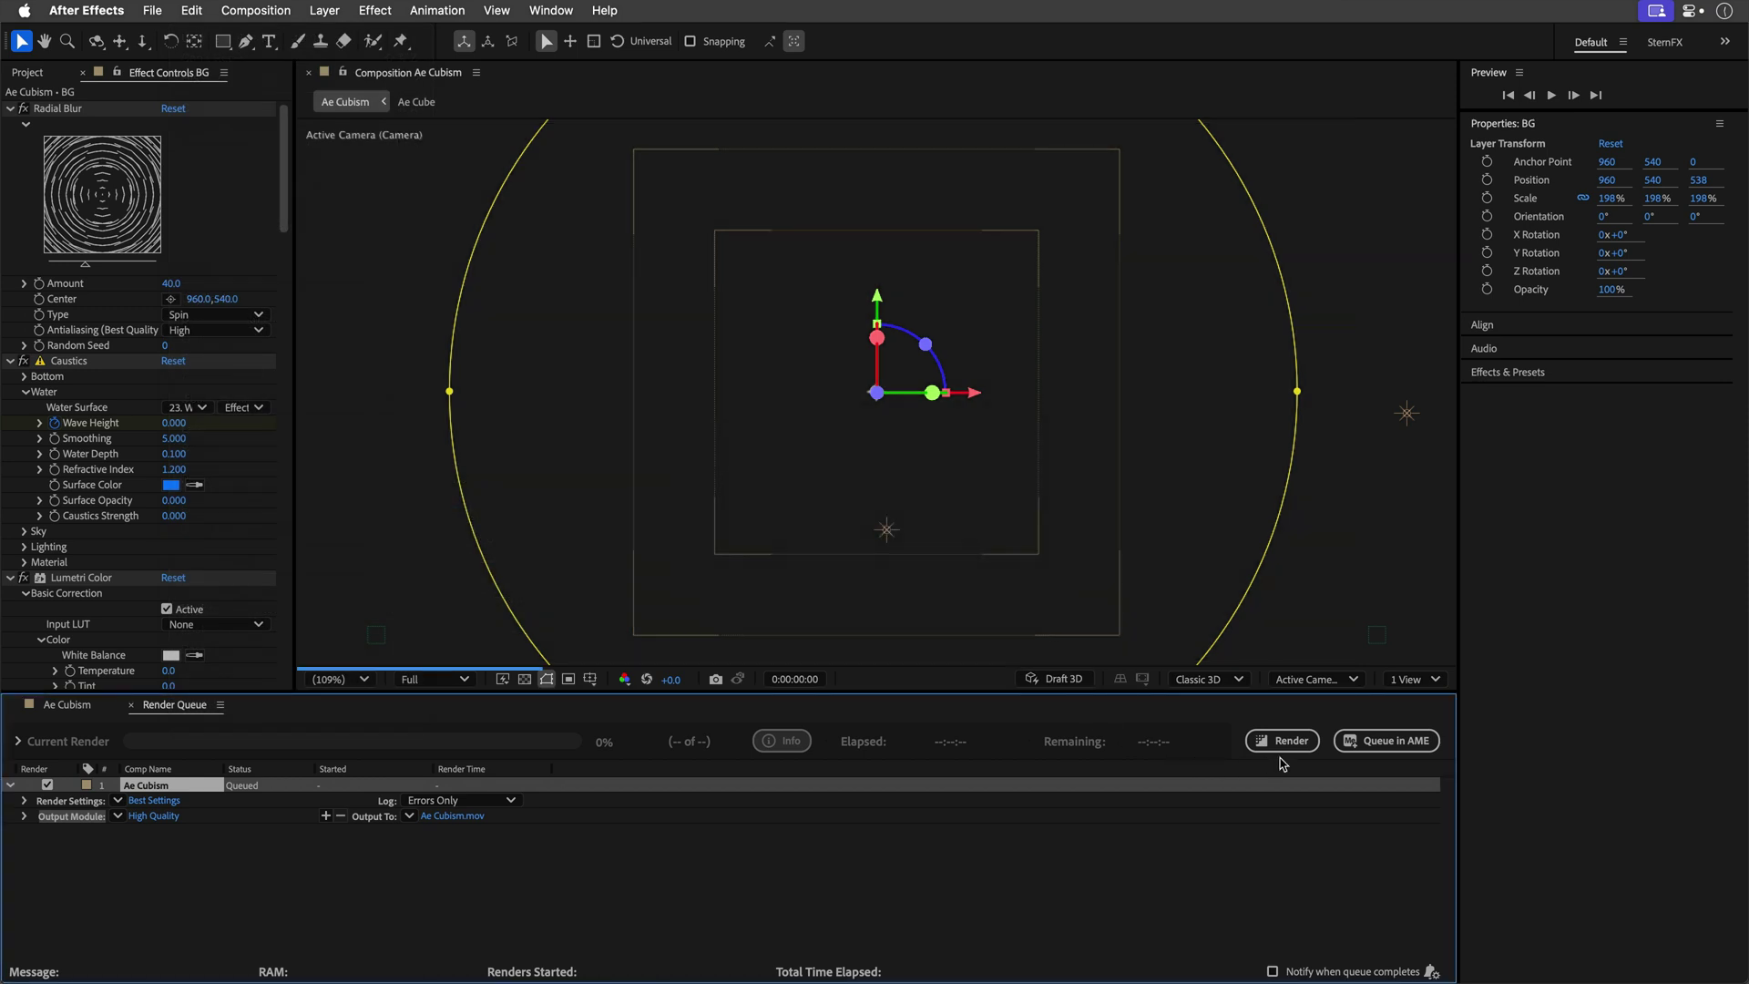
pyautogui.click(1283, 740)
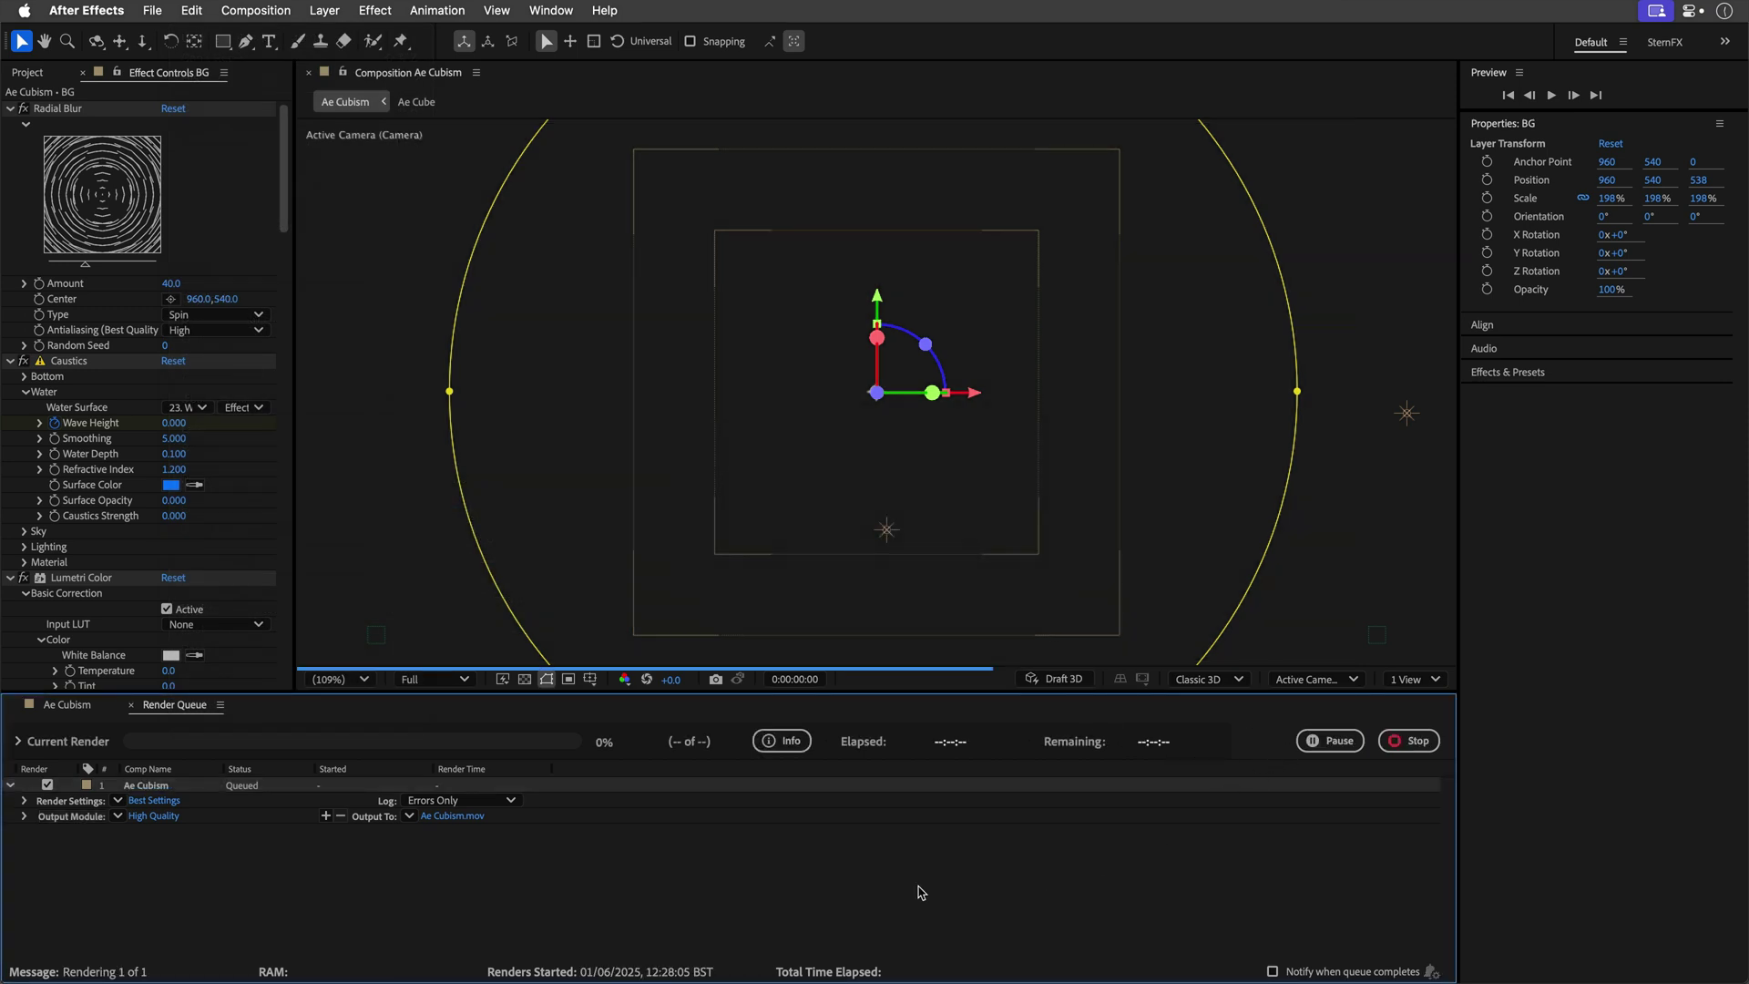